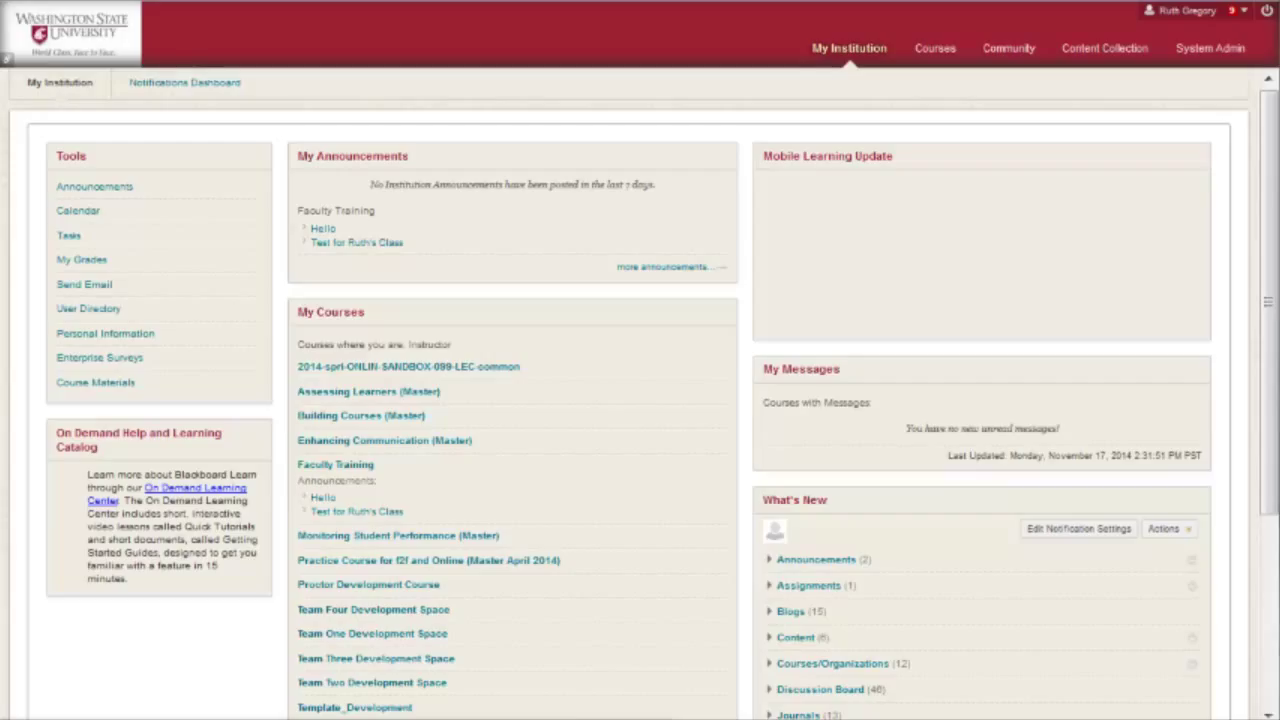
Open the Faculty Training course from the My Courses list
click(364, 468)
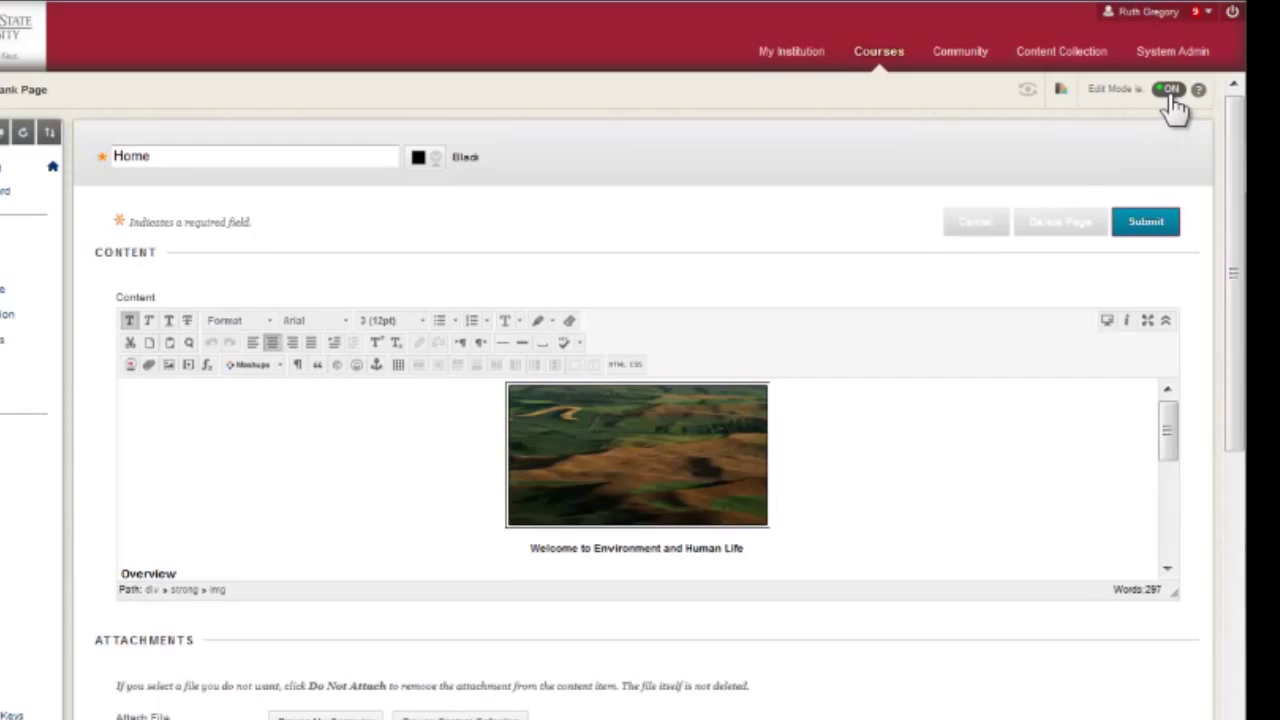
Turn Edit Mode off to view the rendered Home page, then launch Student Preview
click(1168, 92)
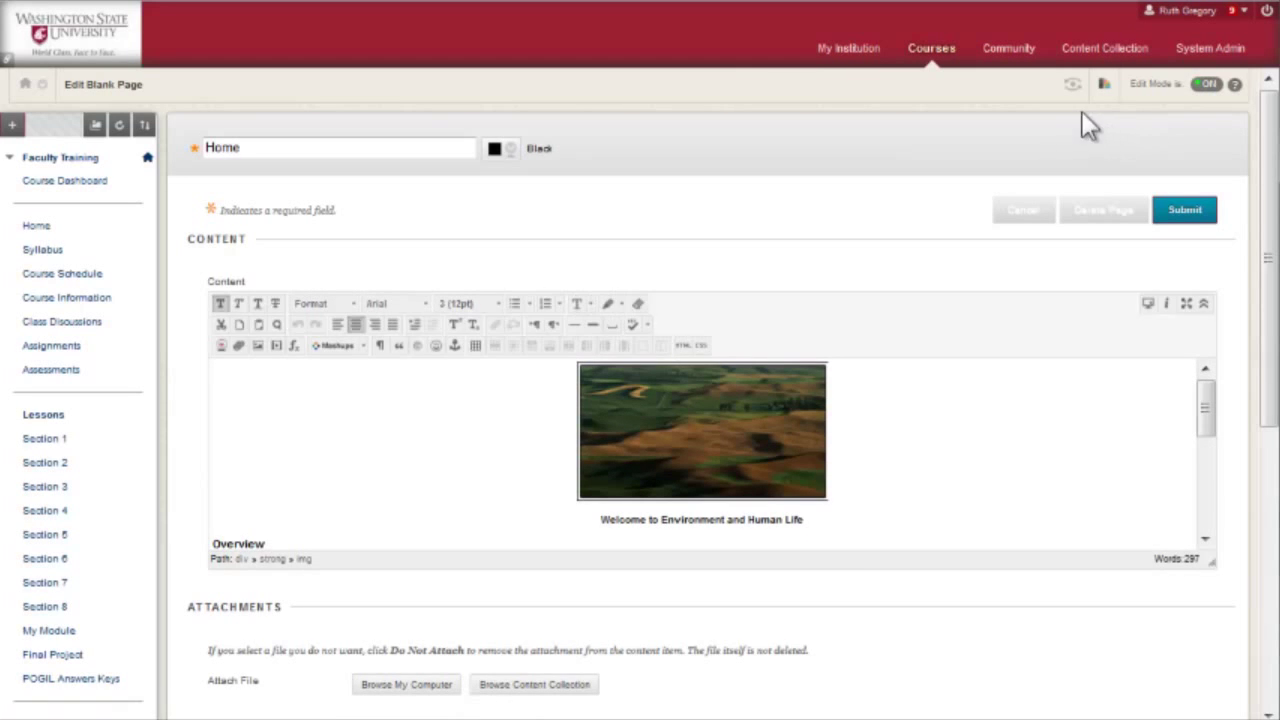
click(1072, 85)
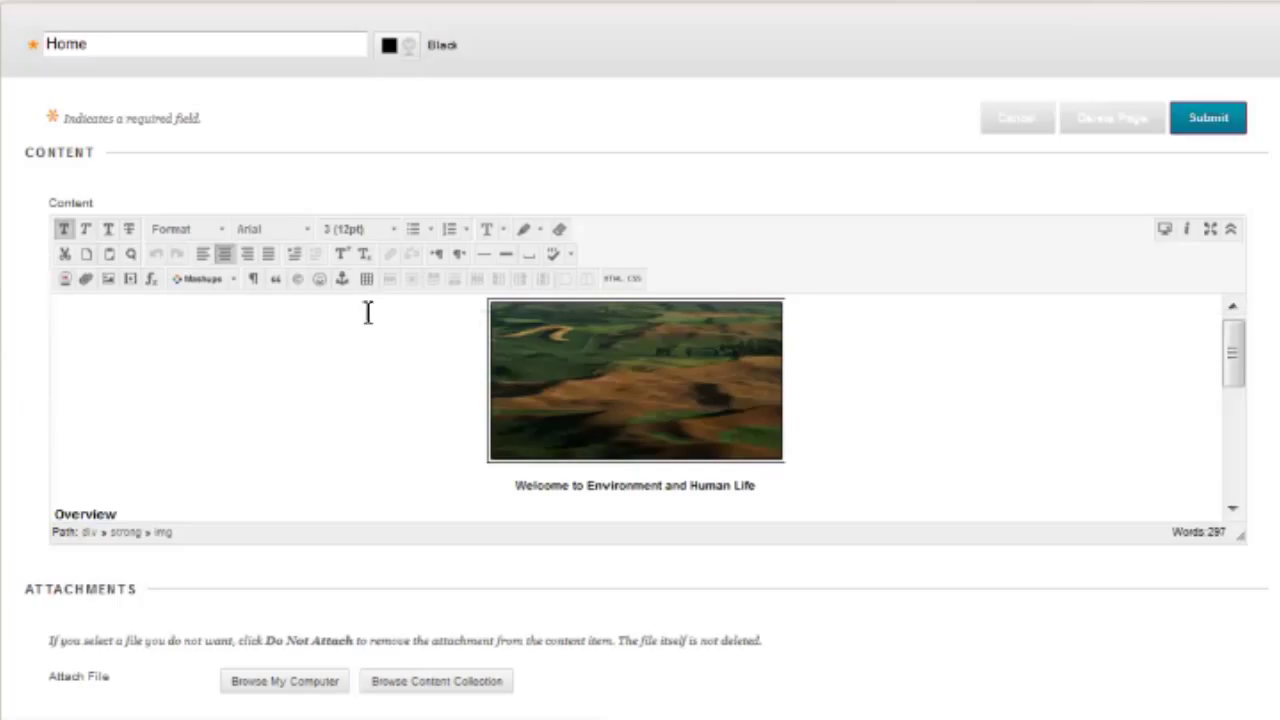
click(1233, 230)
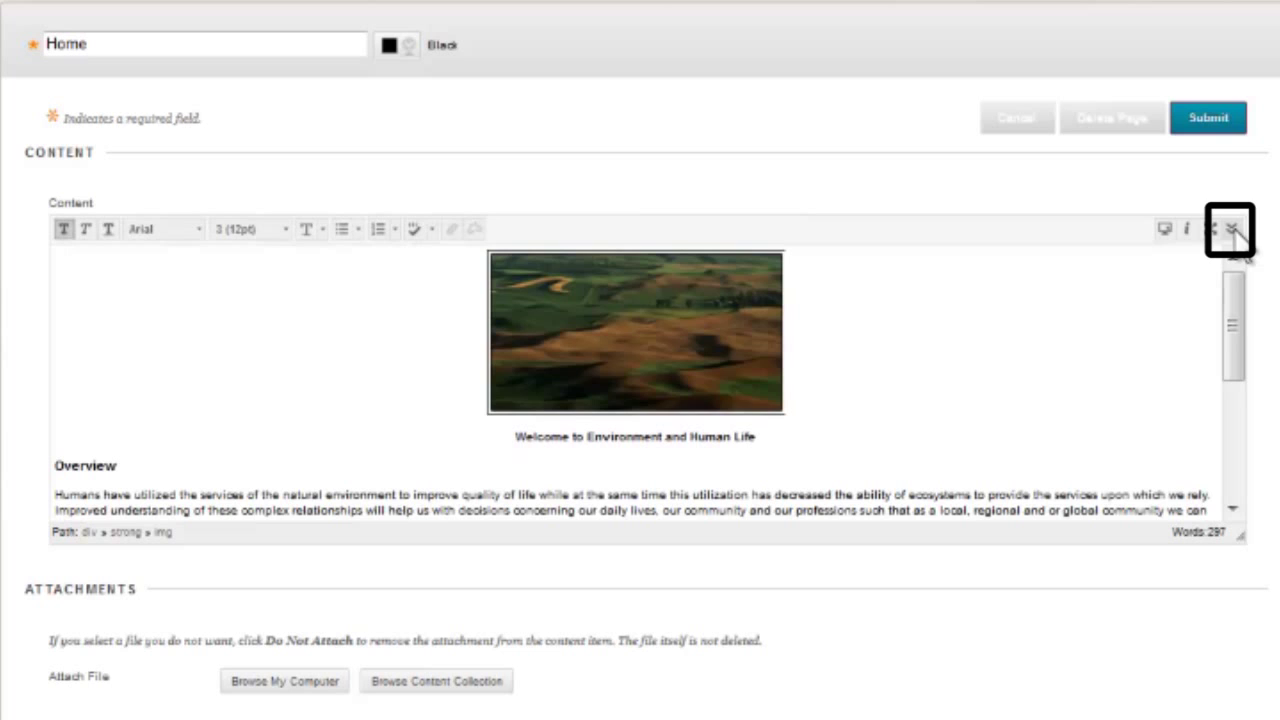
click(1233, 230)
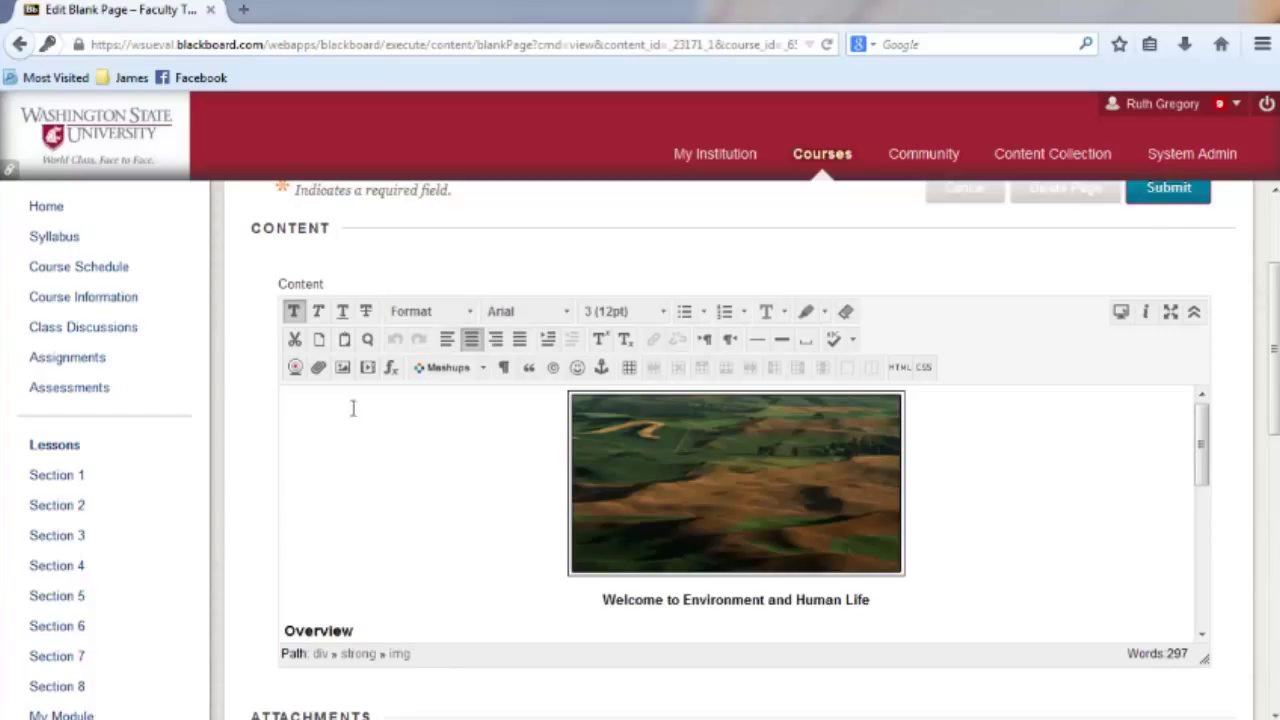
click(297, 370)
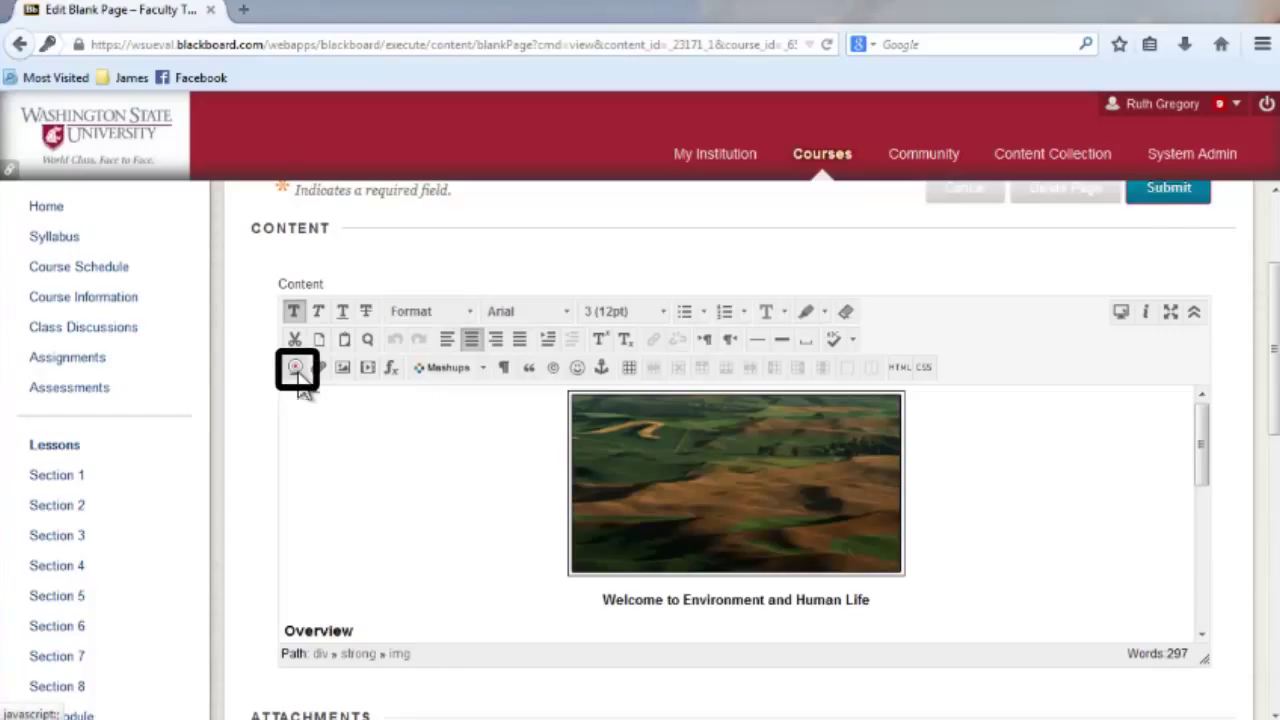
mouse_move(297, 372)
mouse_down()
mouse_move(590, 85)
mouse_move(609, 25)
mouse_up()
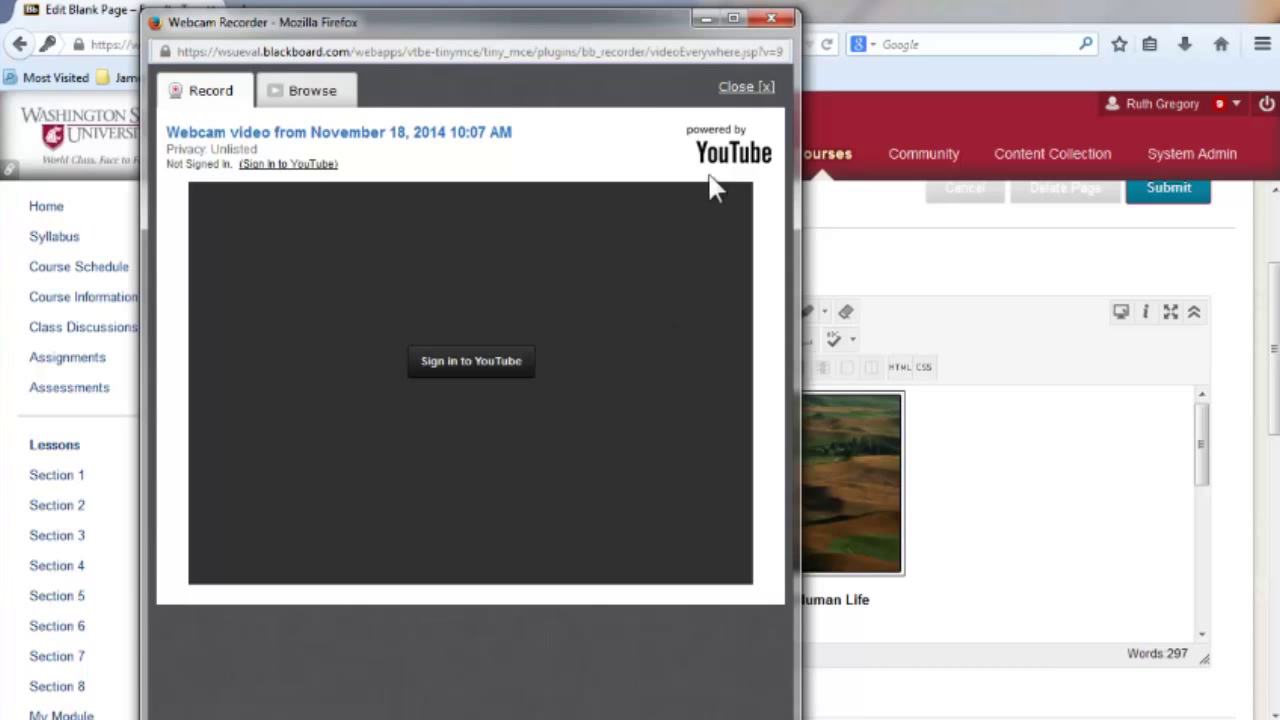
click(774, 19)
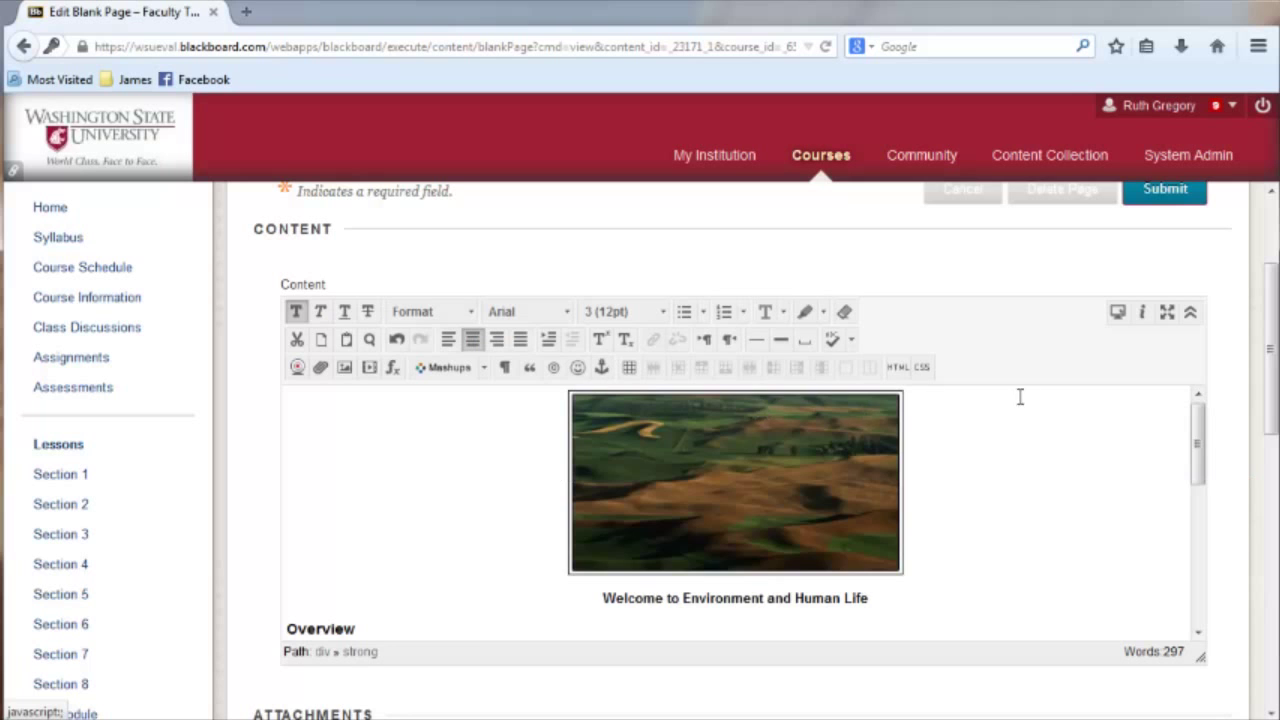
drag(1192, 450, 1193, 542)
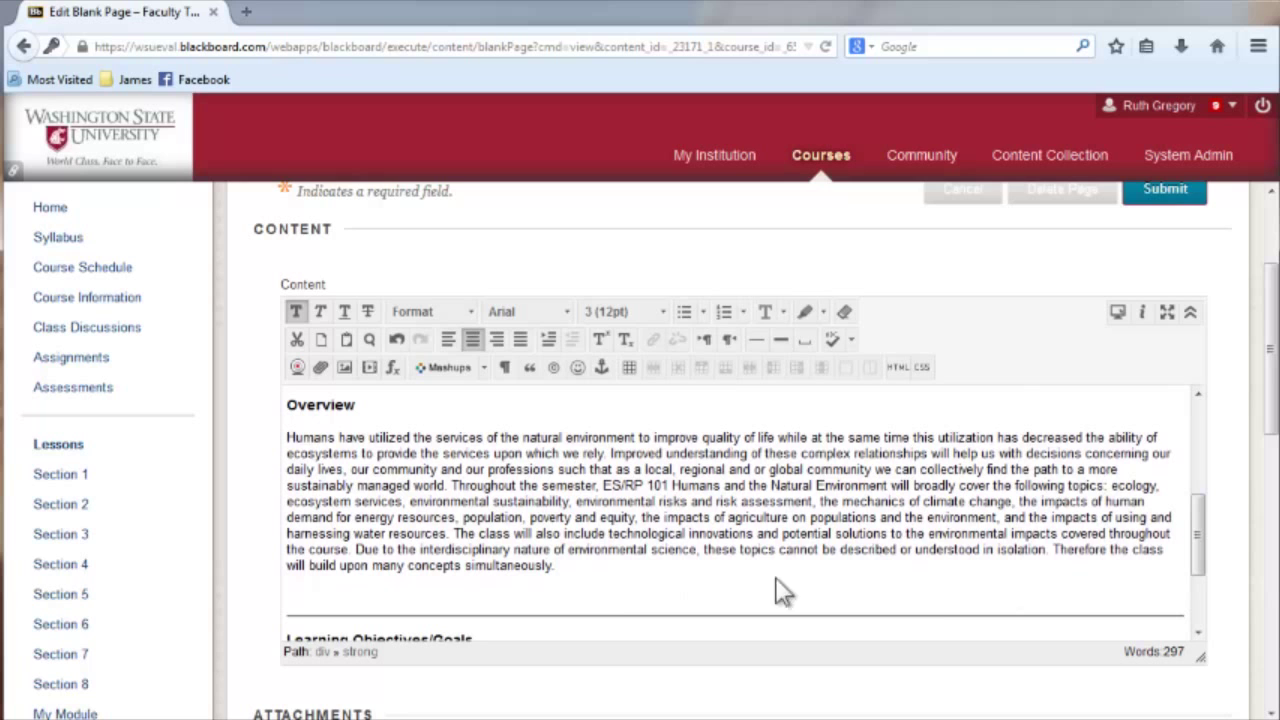
drag(556, 566, 287, 437)
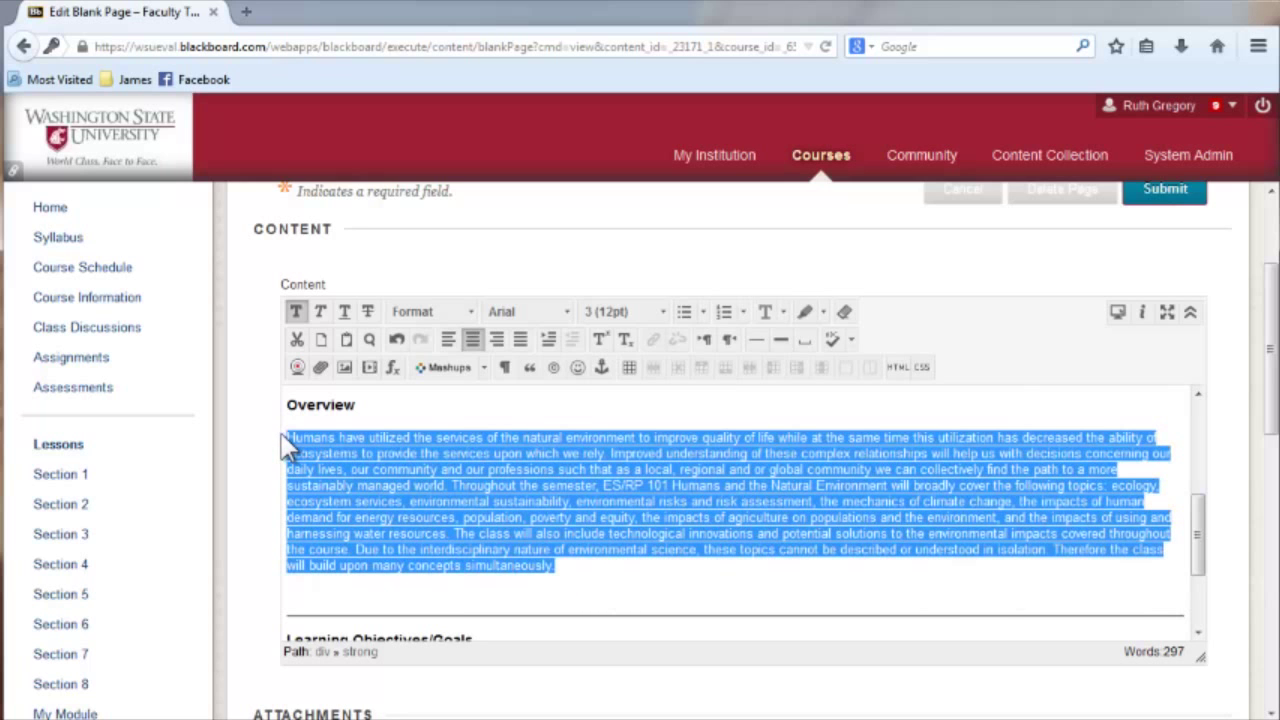
click(530, 370)
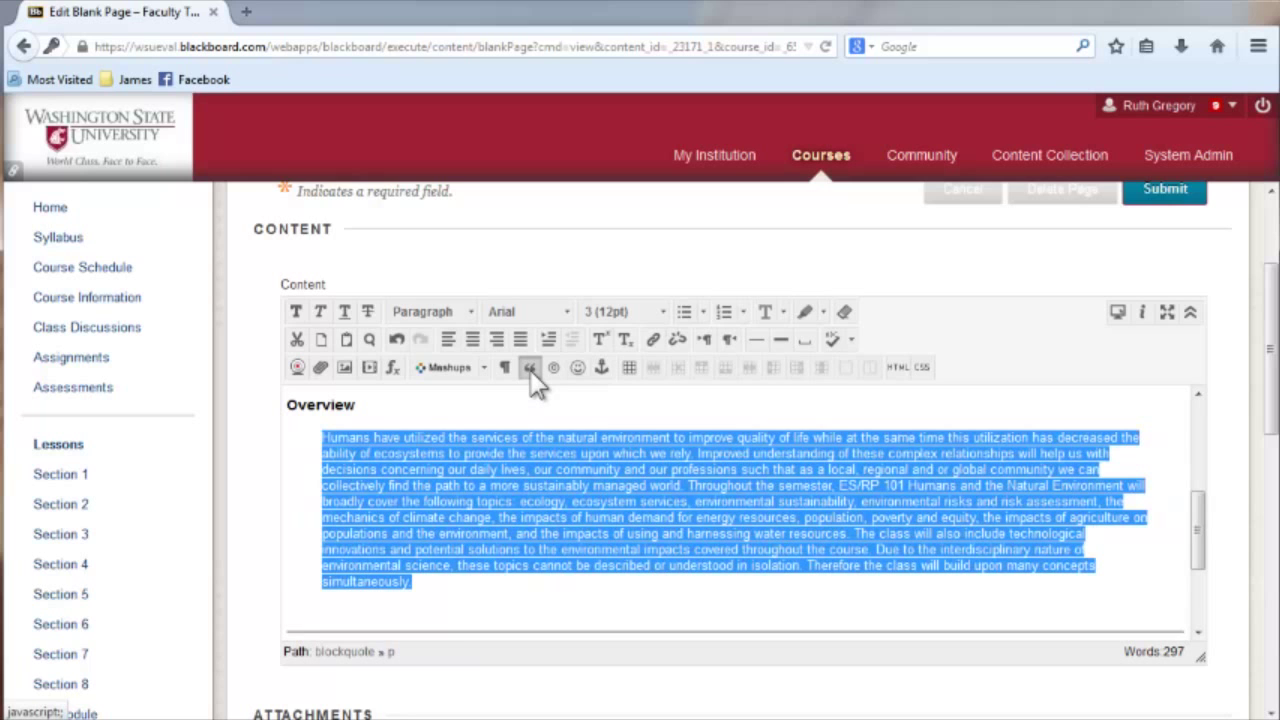
click(530, 370)
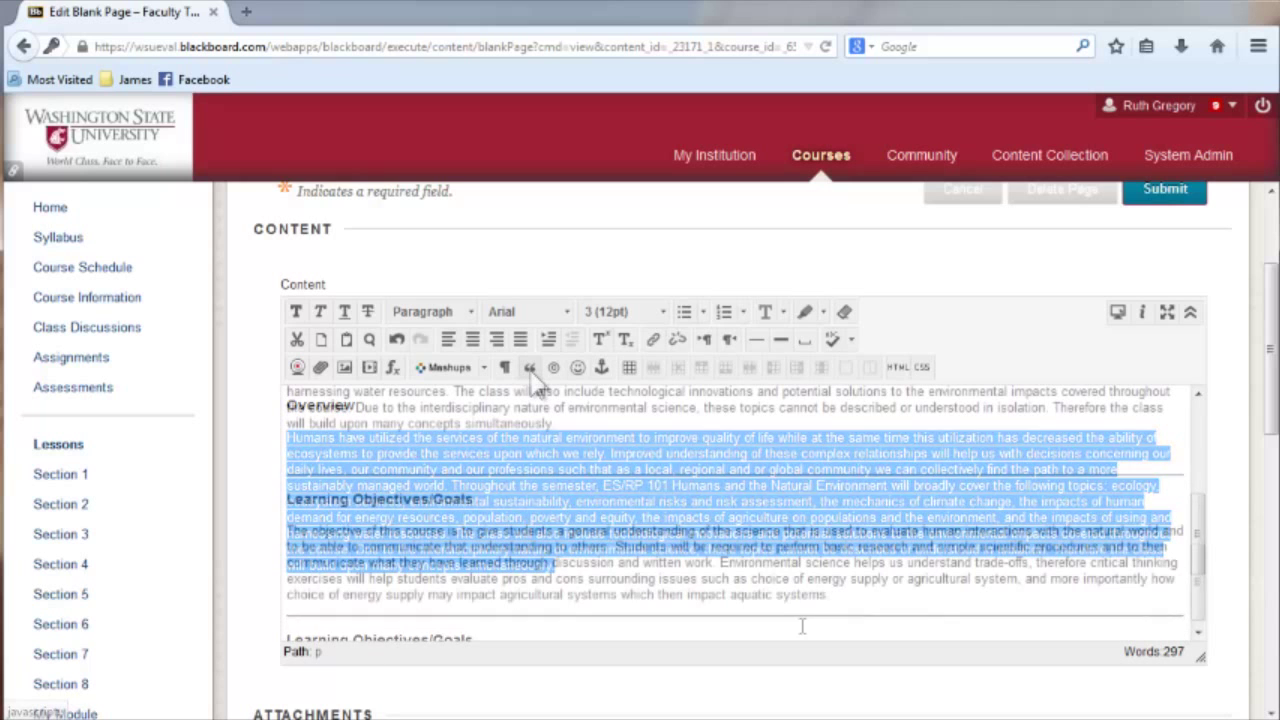
click(629, 368)
mouse_move(538, 366)
mouse_down()
mouse_move(1039, 270)
mouse_move(1033, 86)
mouse_up()
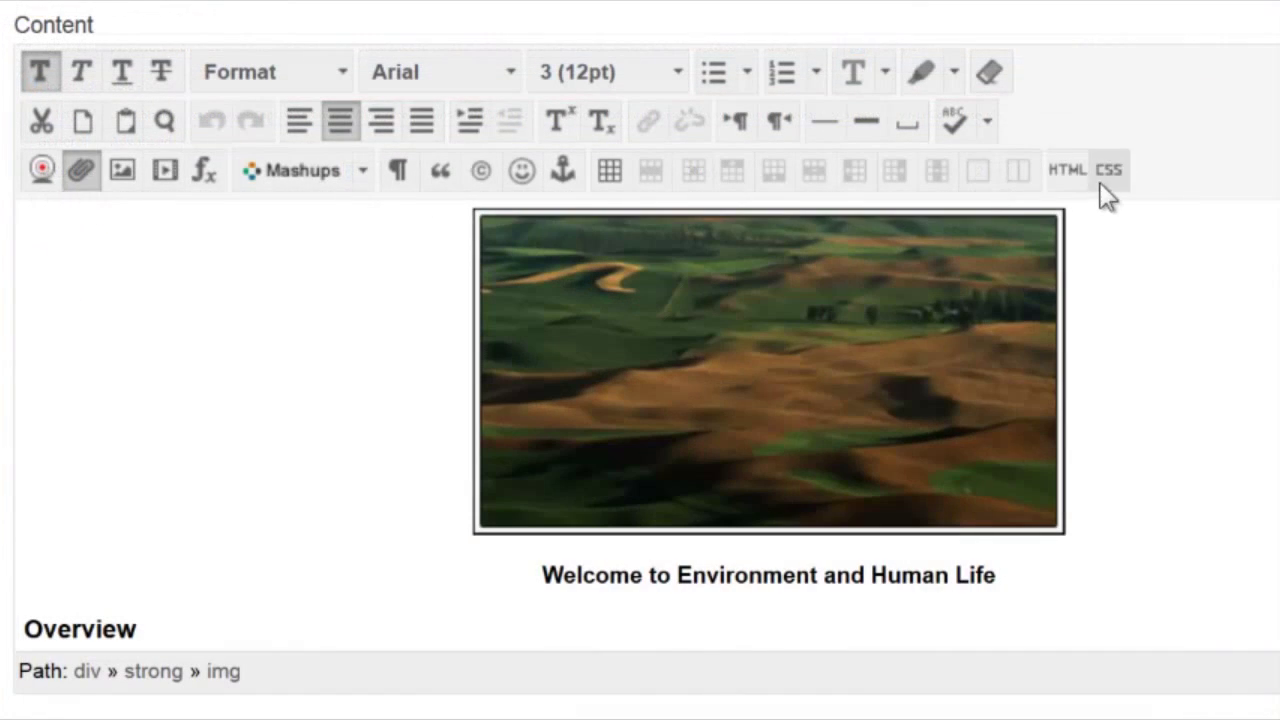
click(1081, 186)
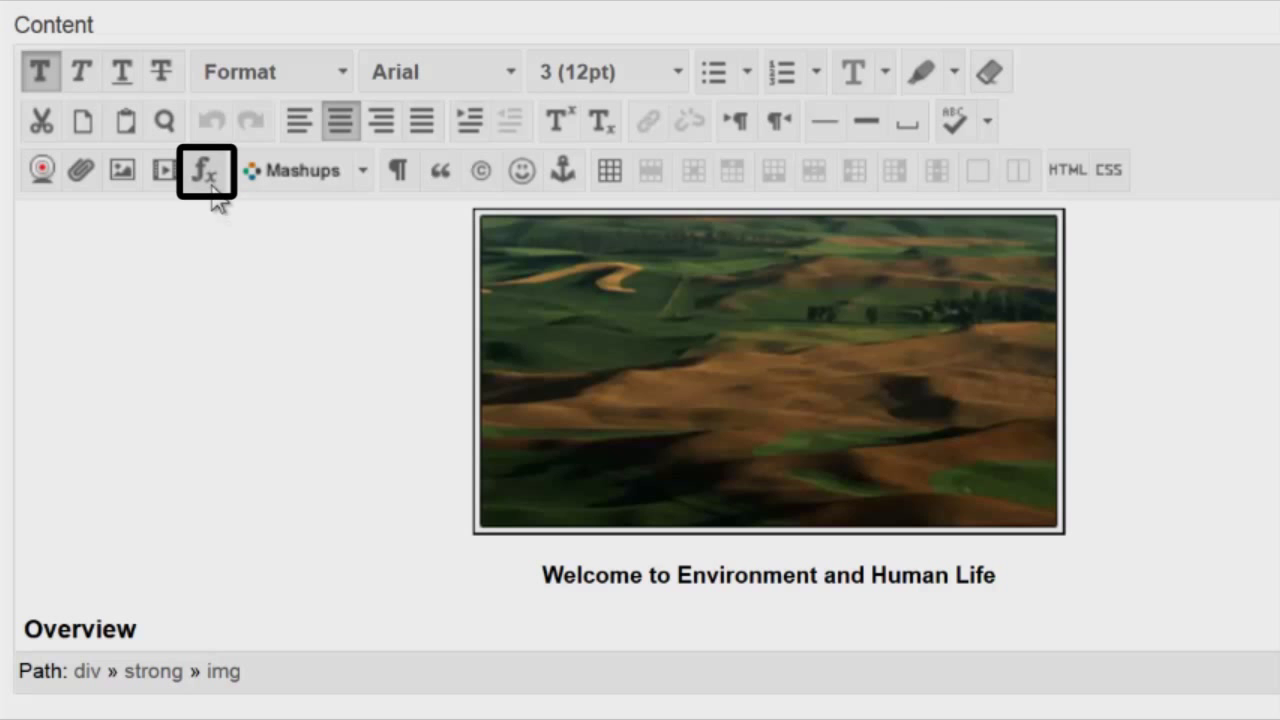
In the WIRIS equation editor, insert a 2×2 vertical-bar matrix with 1 in the top-left entry
click(211, 184)
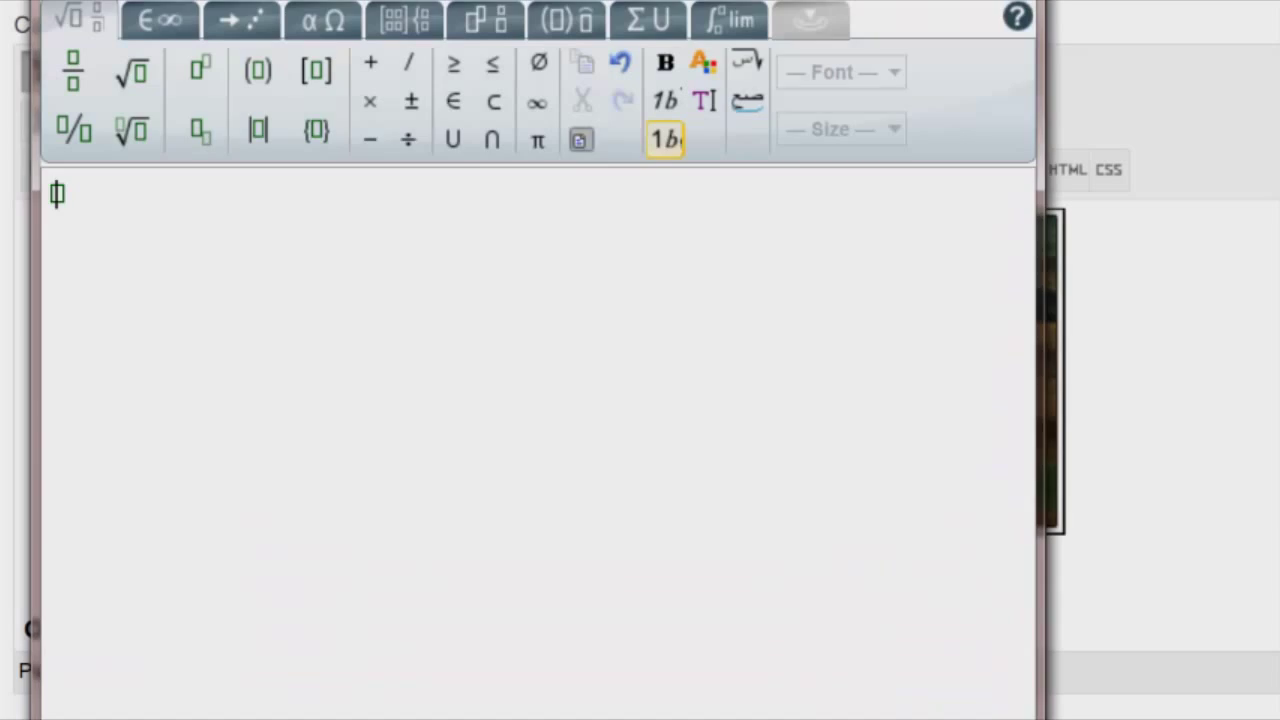
drag(510, 12, 485, 48)
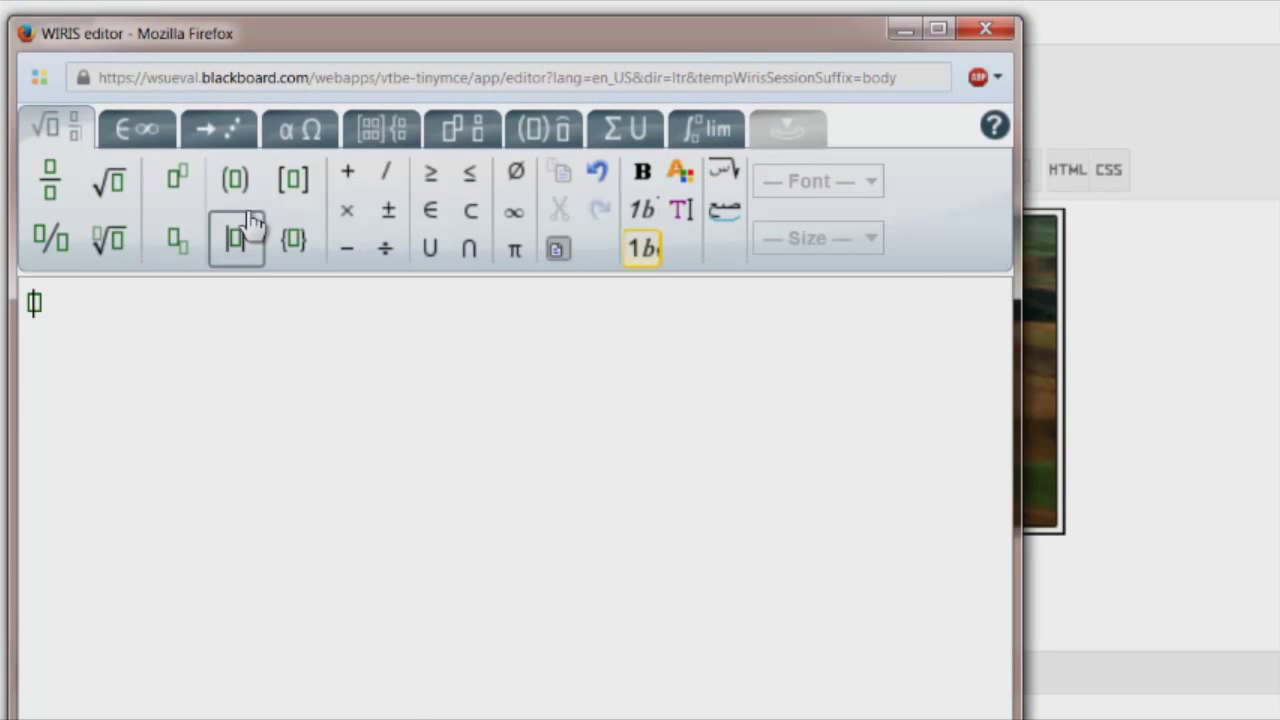
click(389, 124)
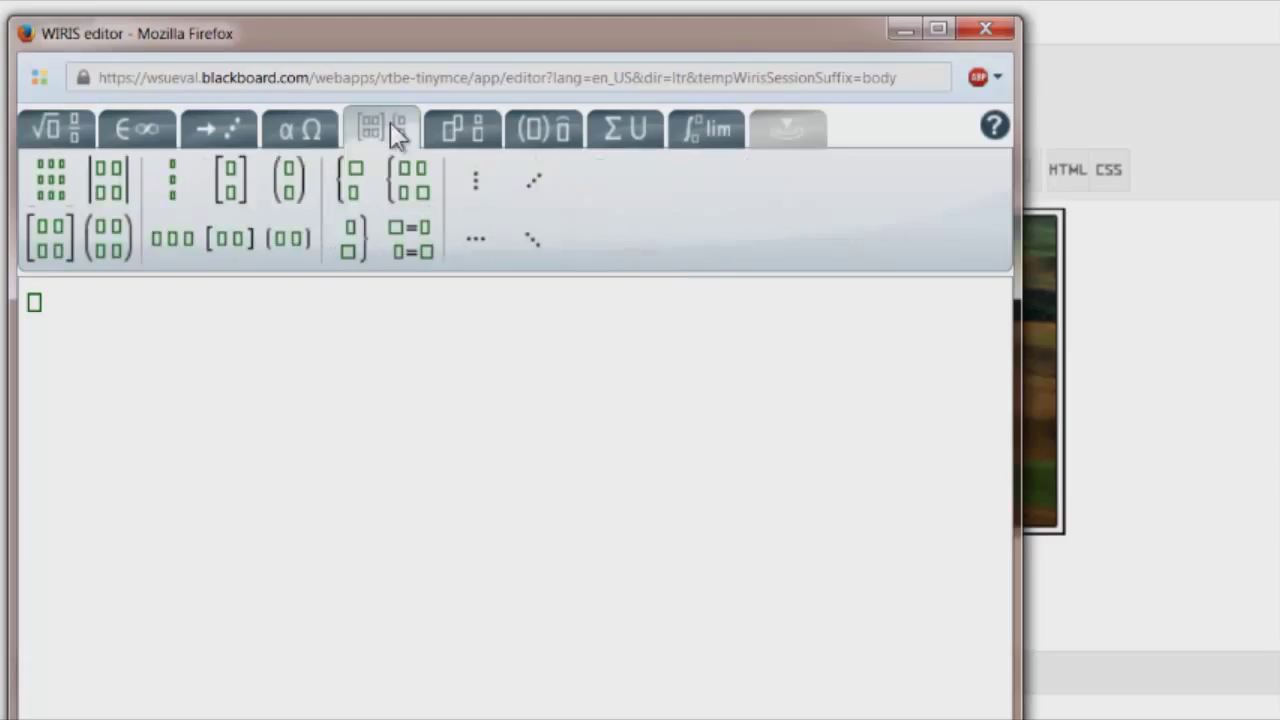
click(114, 191)
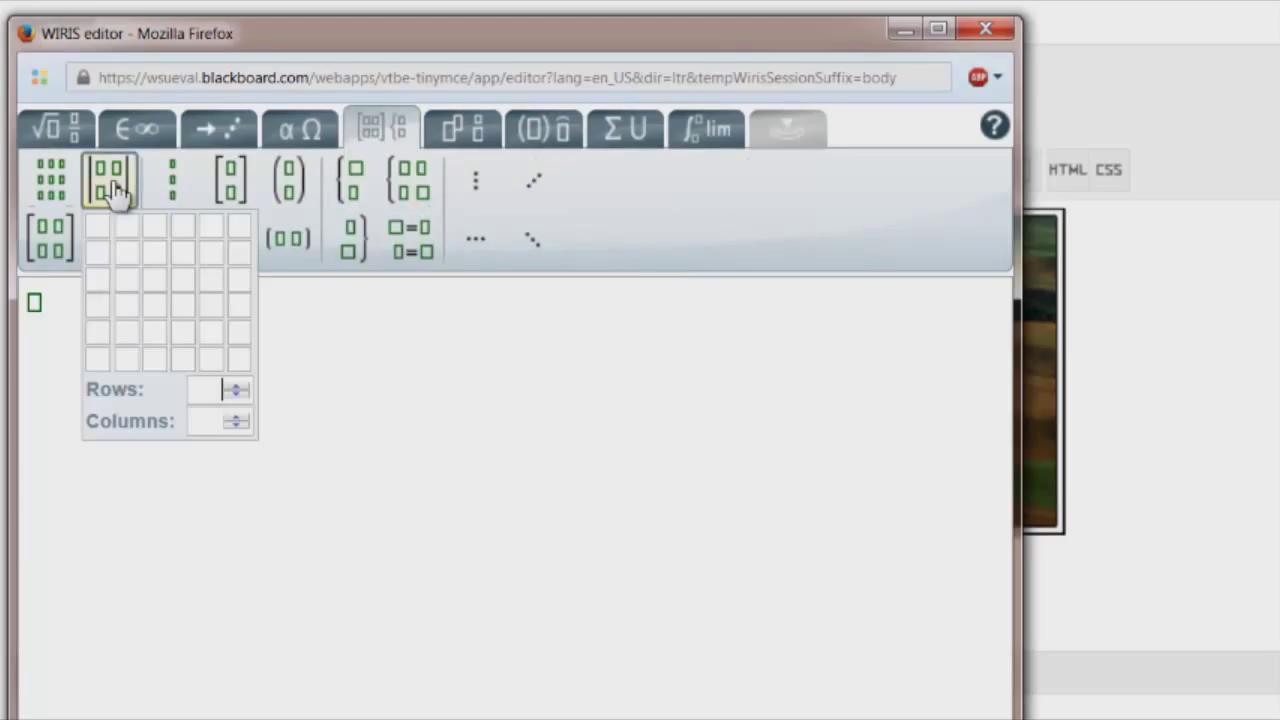
click(126, 252)
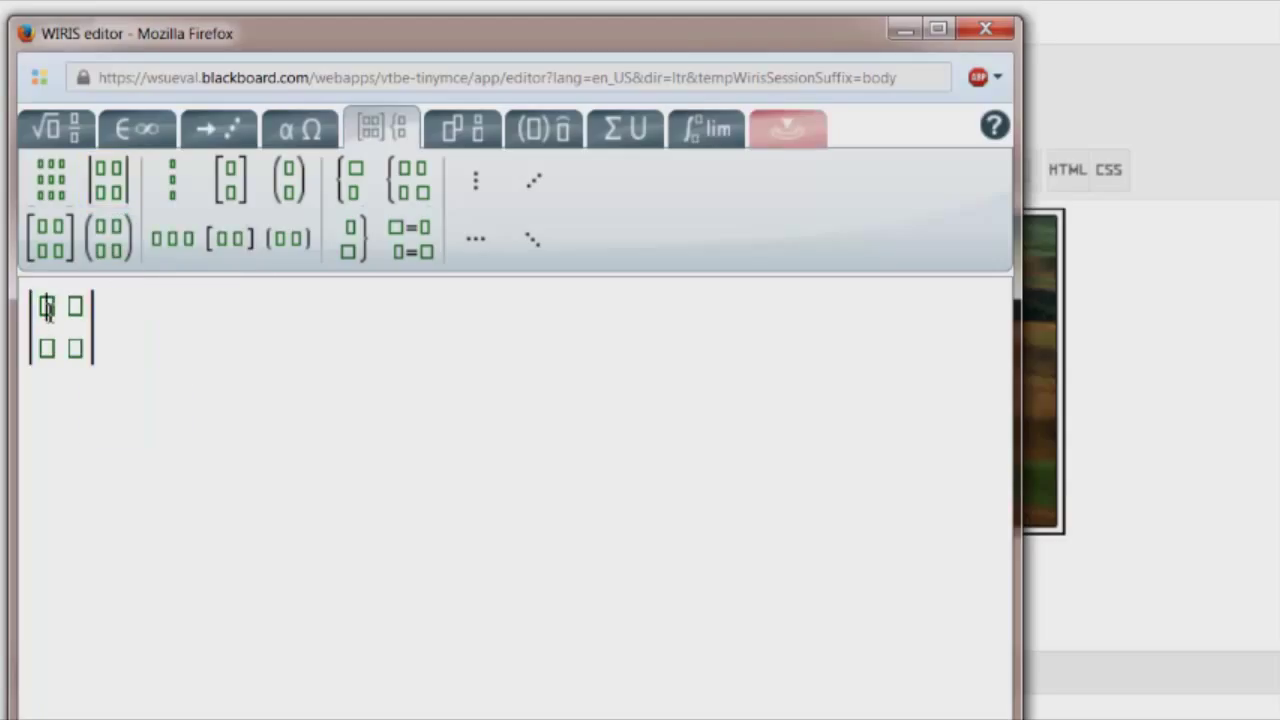
text(1)
key(Tab)
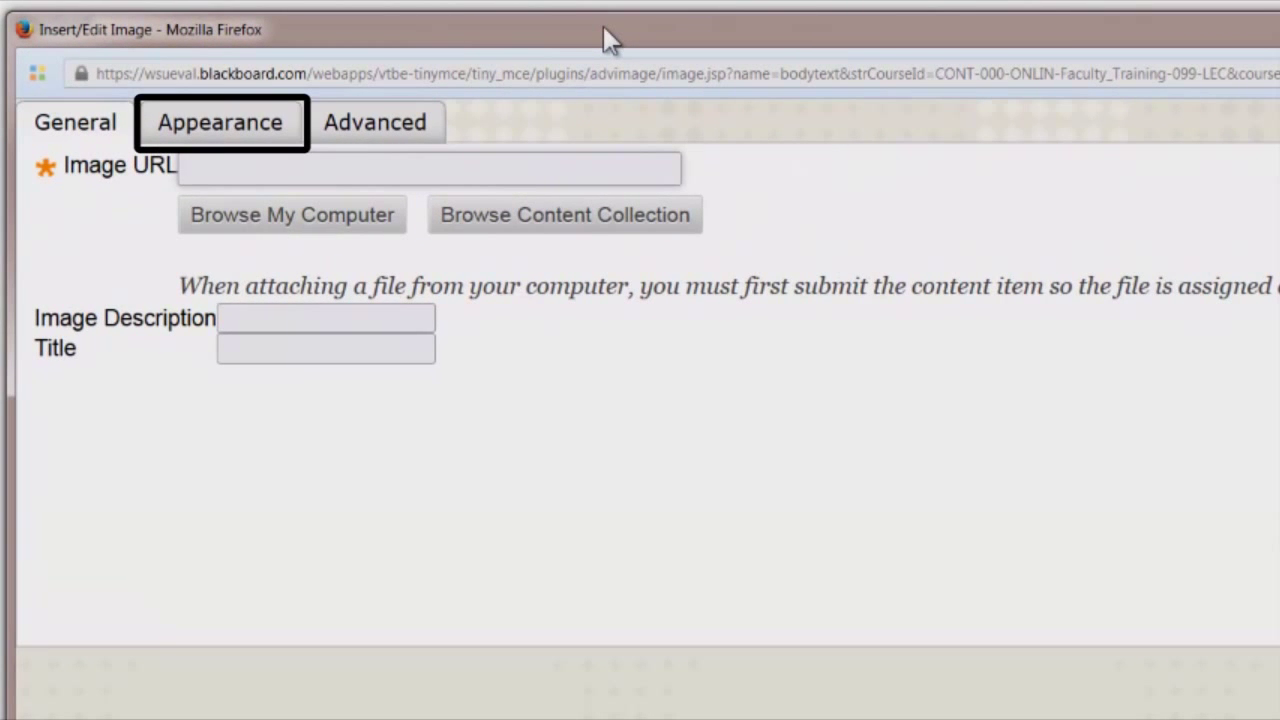
Review the image dialog's Appearance settings and the embedded media dialog's Advanced settings
click(276, 130)
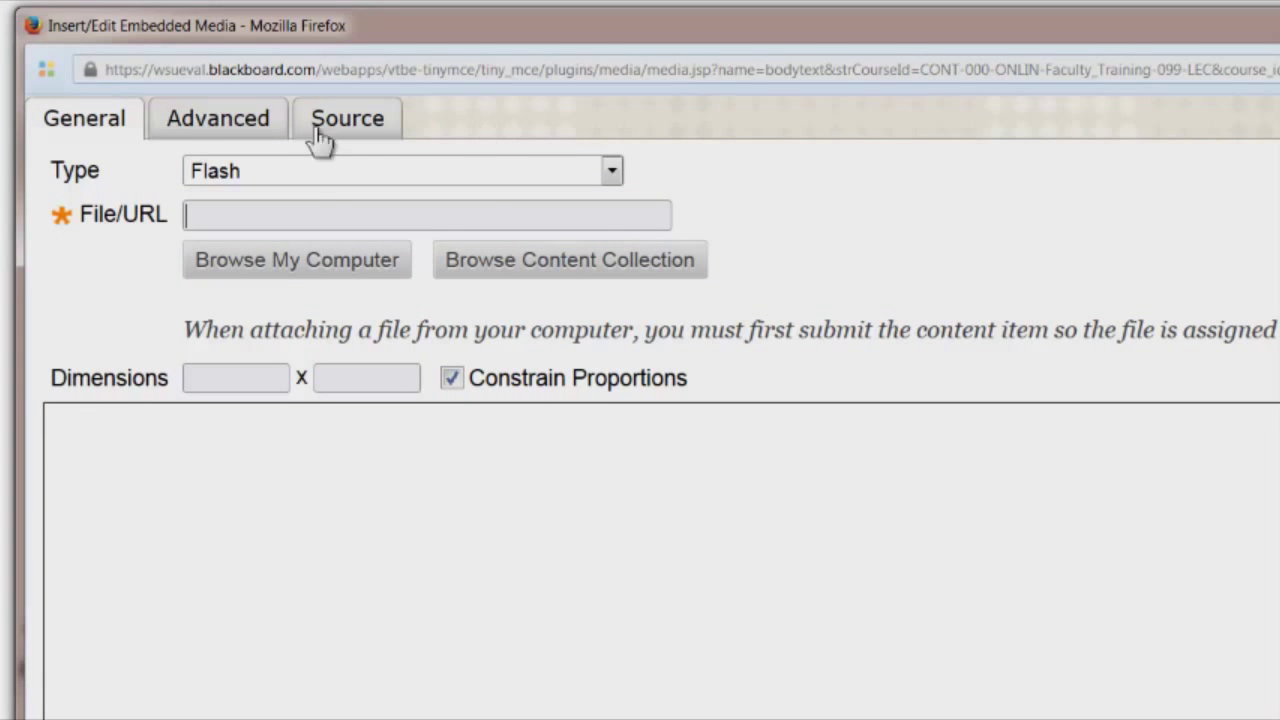
click(212, 140)
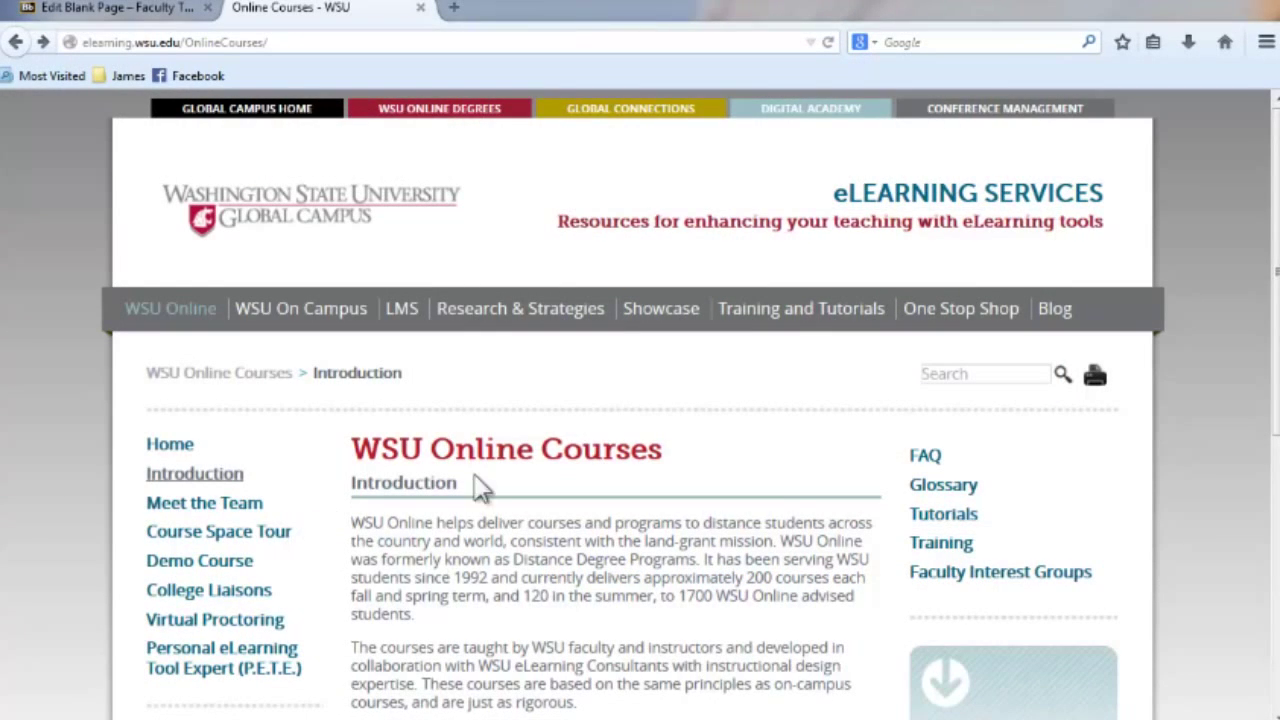
Go to Developing an Online Course > What You Need to Know > Copyright
scroll(1215, 463, down, 5)
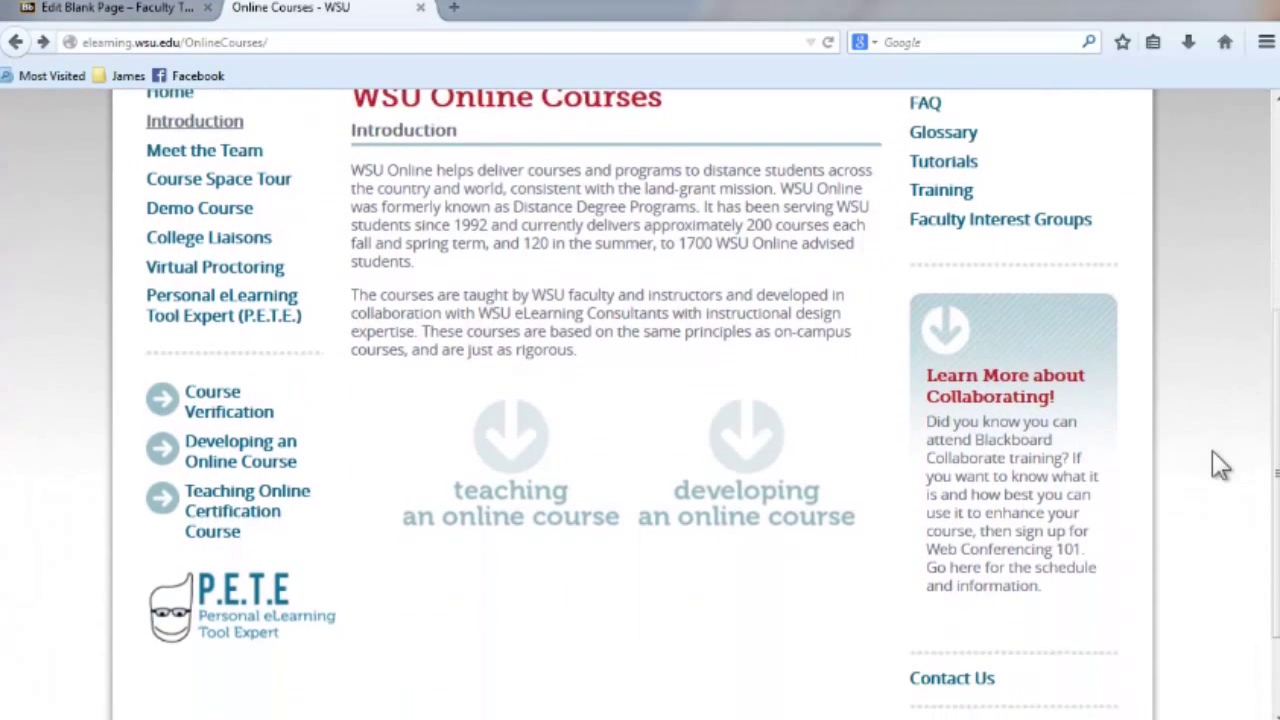
click(262, 458)
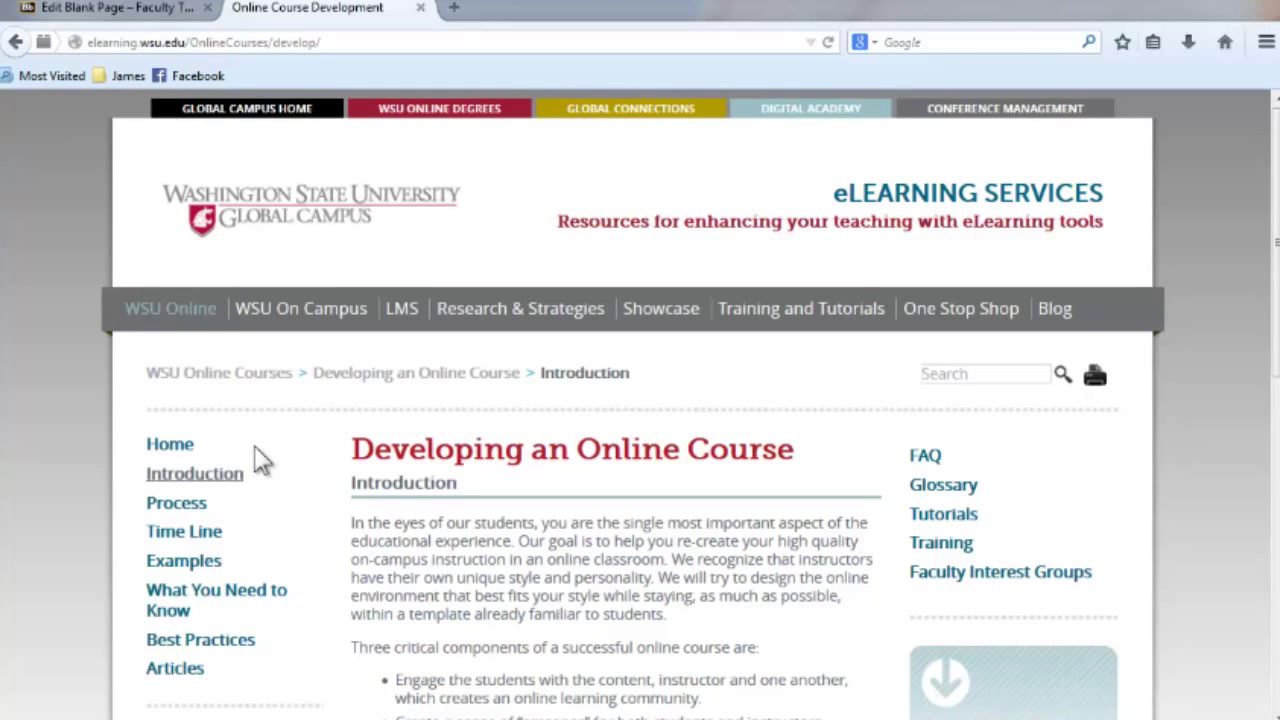
click(220, 600)
scroll(220, 602, down, 2)
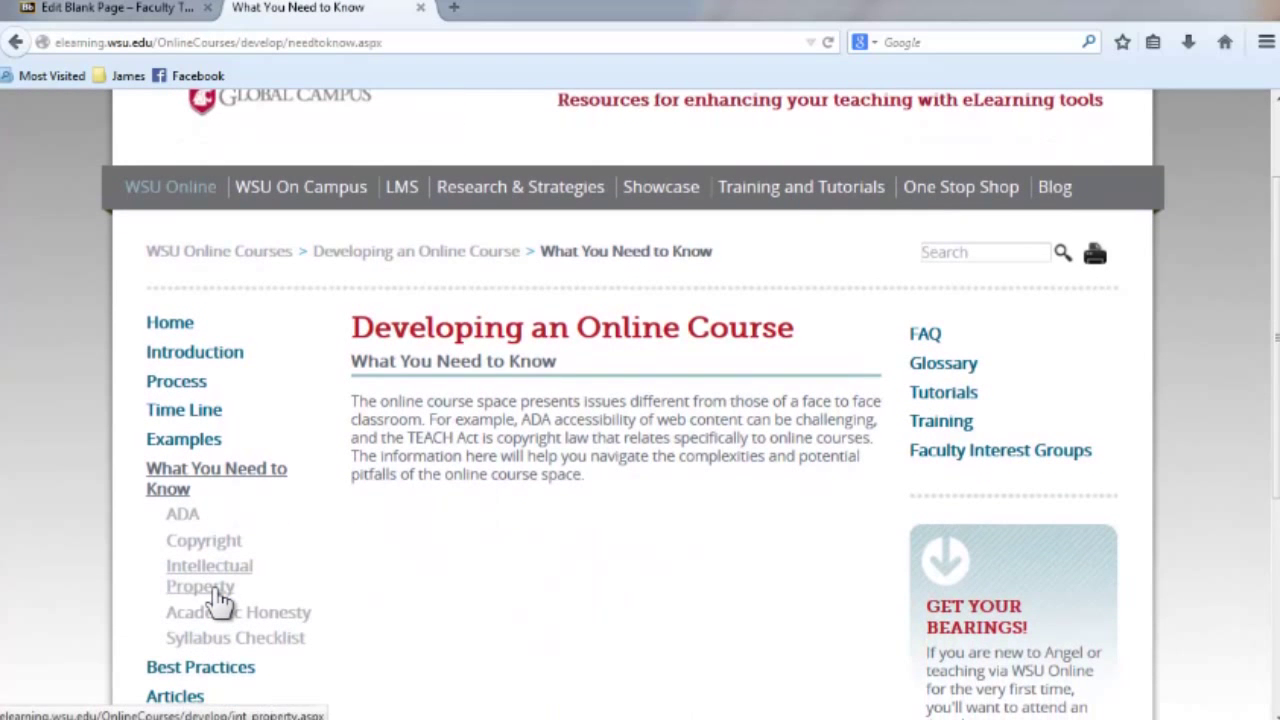
click(204, 541)
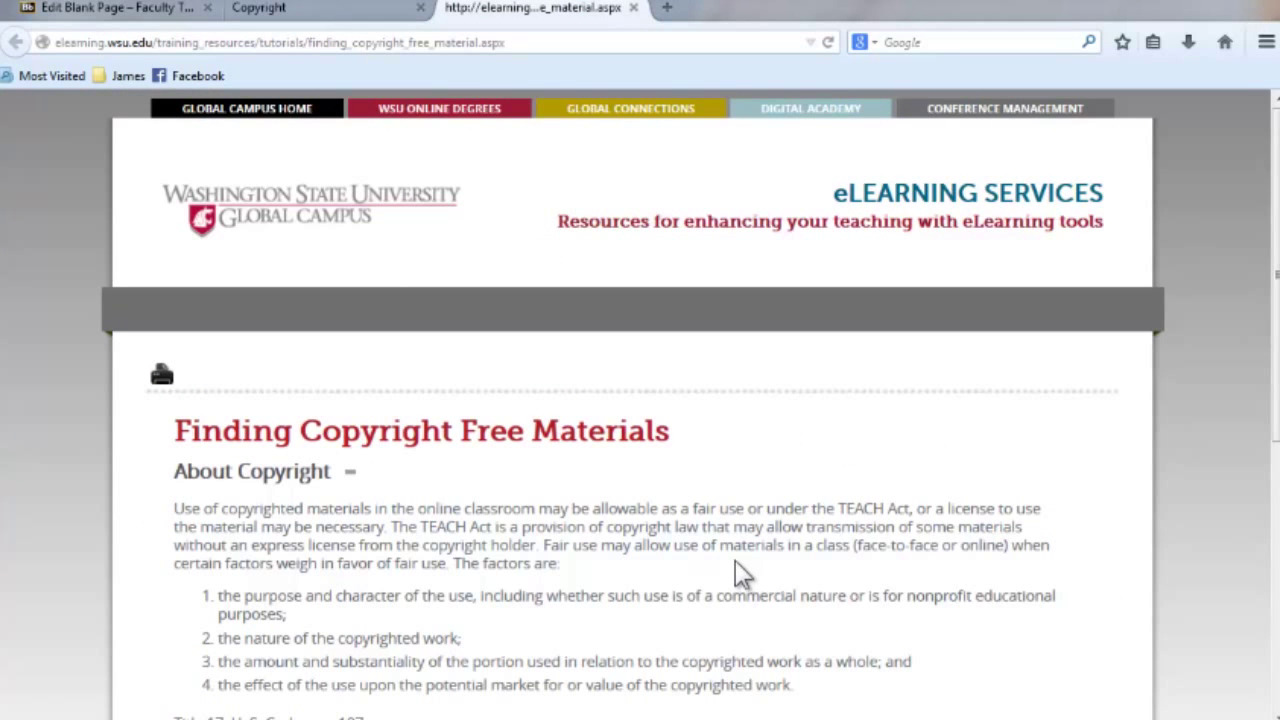
Read through the Copyright page and open the Finding Copyright Free Materials resource list
scroll(888, 614, down, 2)
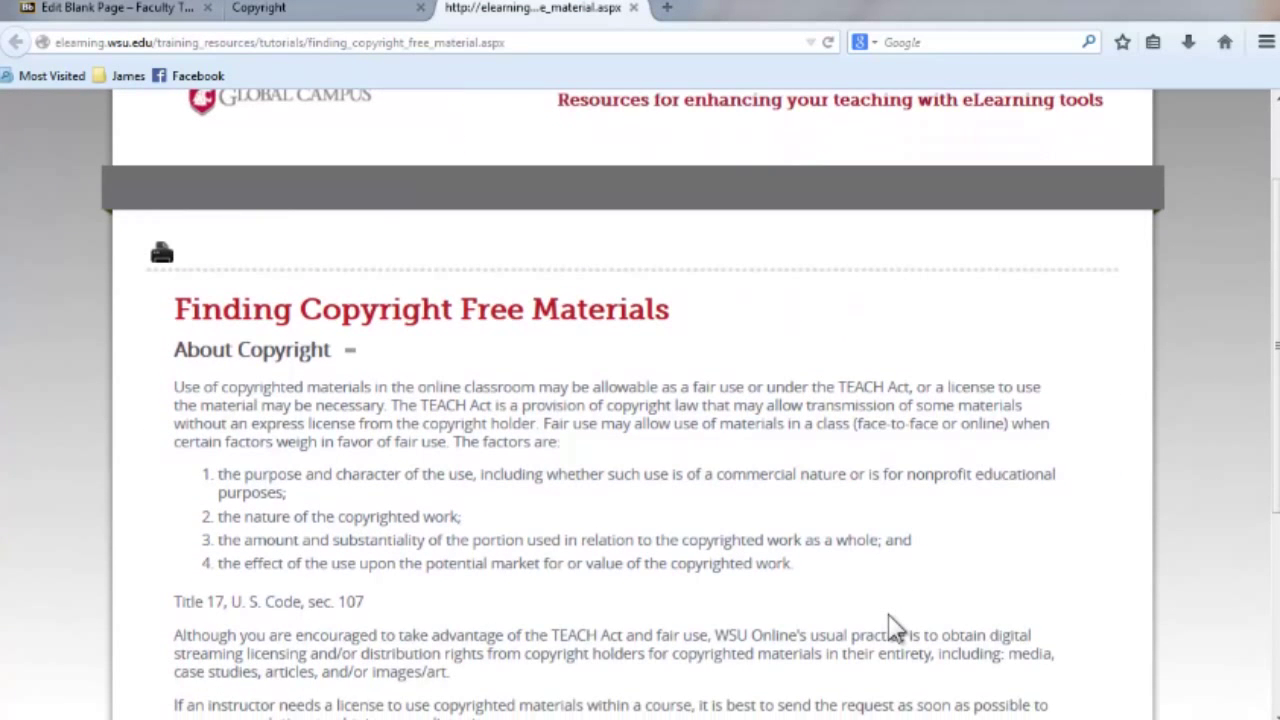
scroll(893, 627, down, 2)
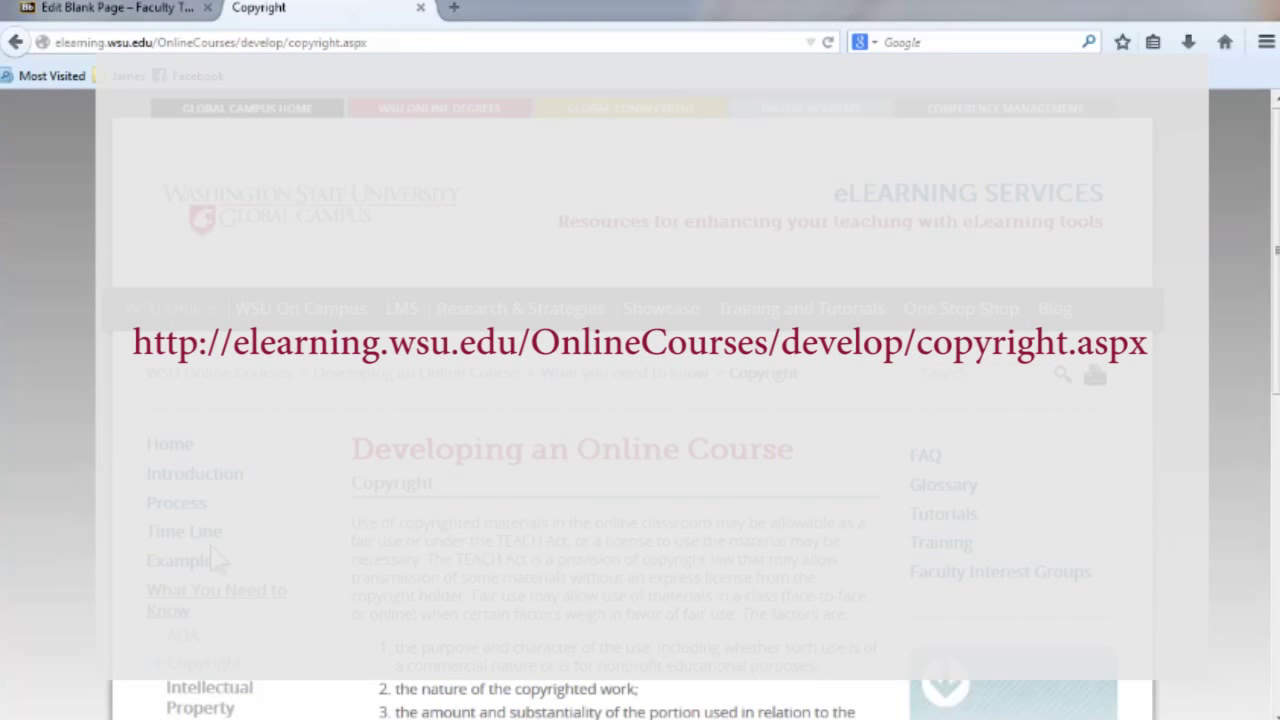
scroll(218, 560, down, 2)
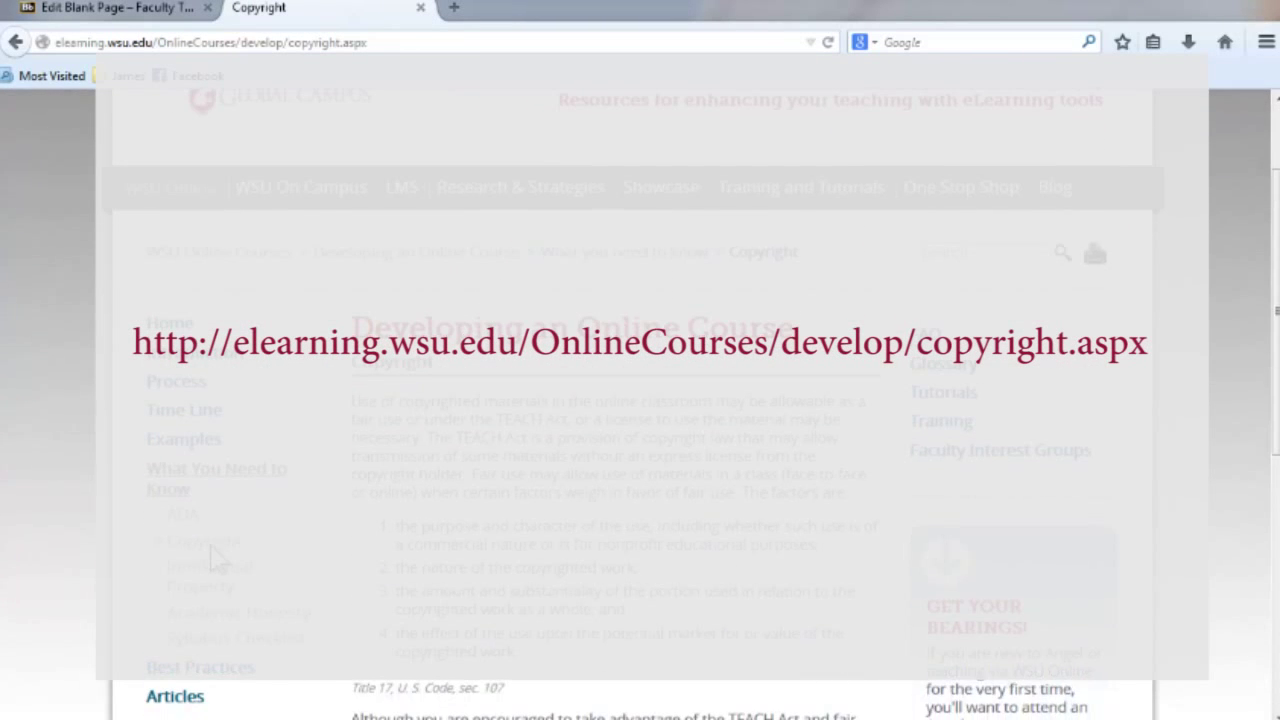
scroll(218, 560, down, 2)
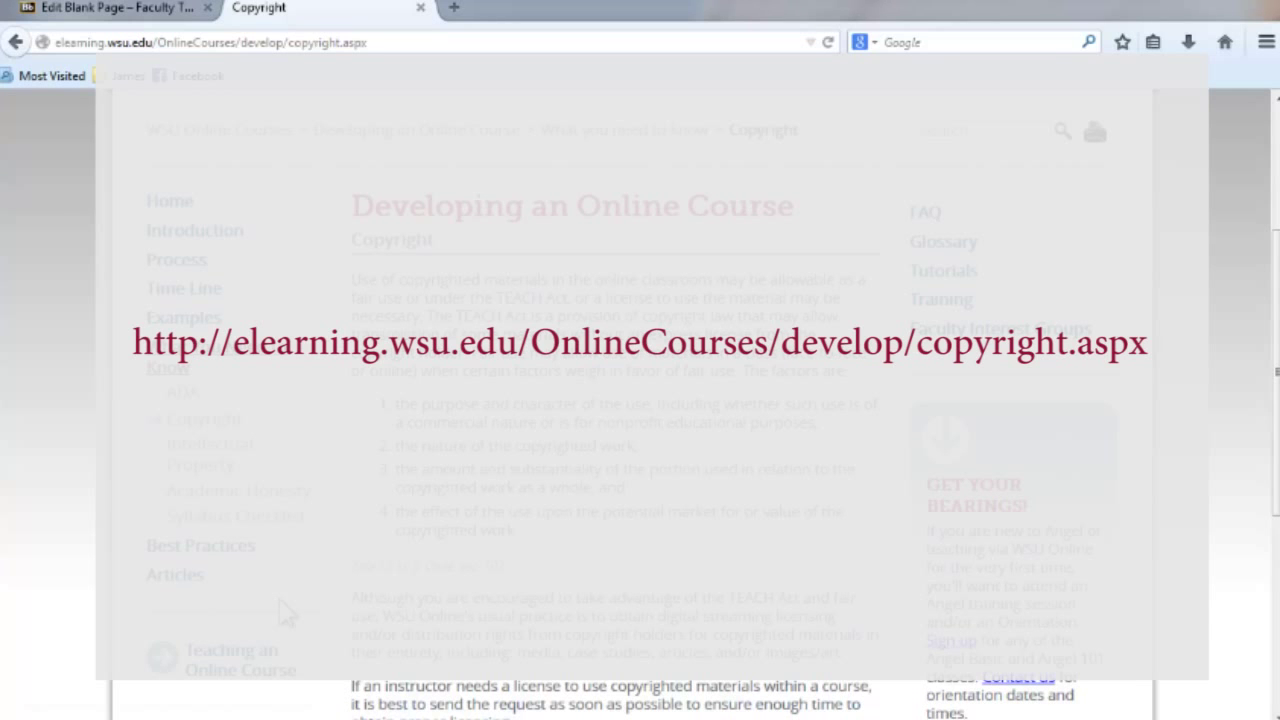
scroll(287, 613, down, 1)
scroll(287, 613, down, 1)
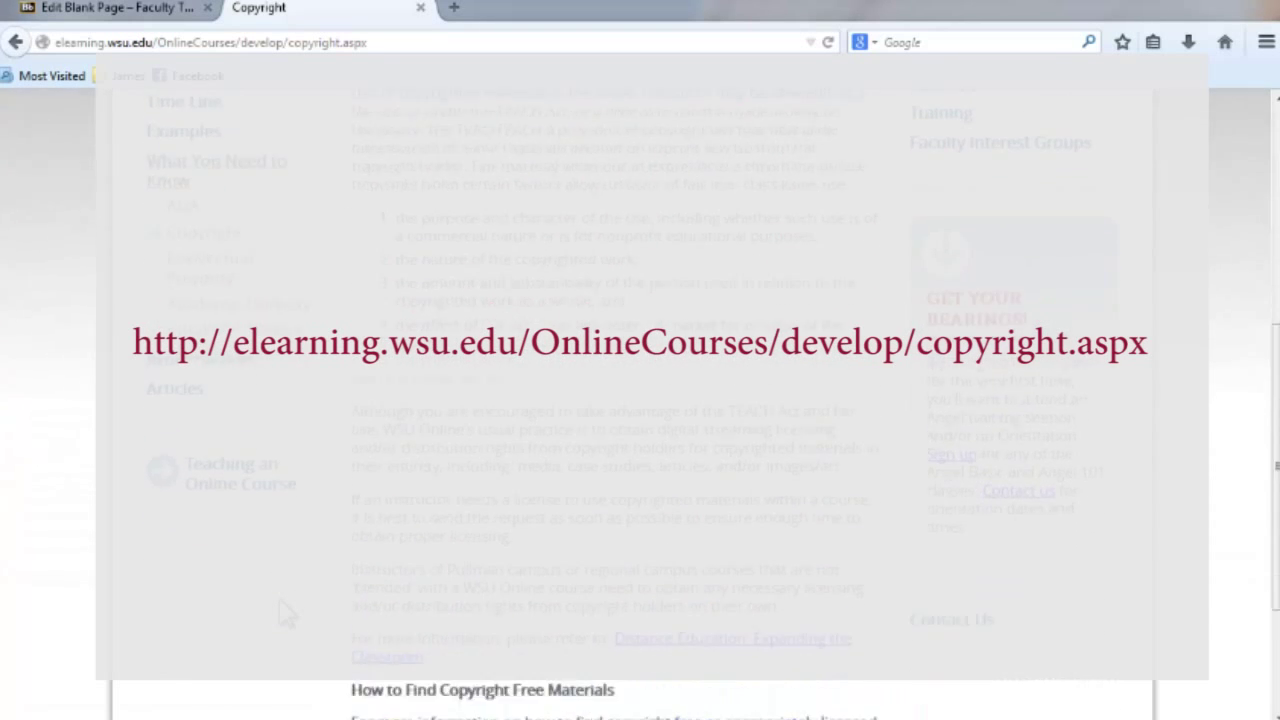
scroll(287, 613, down, 1)
scroll(287, 613, down, 2)
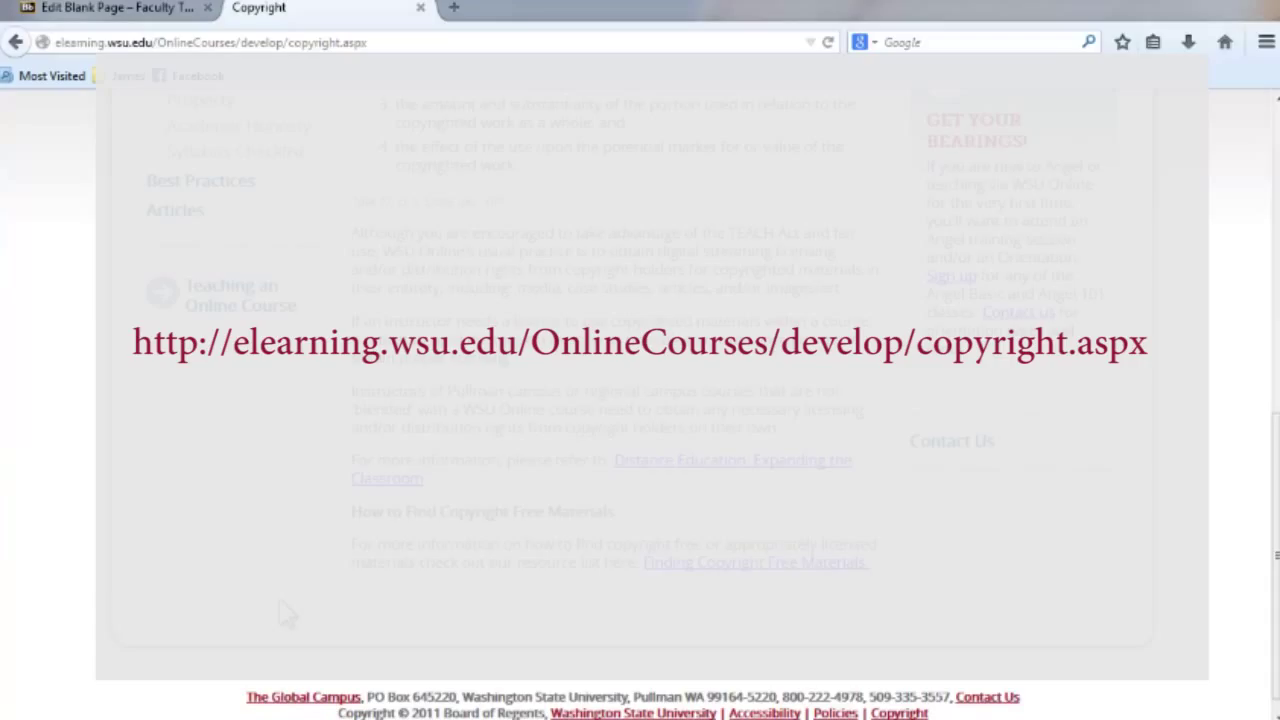
click(750, 565)
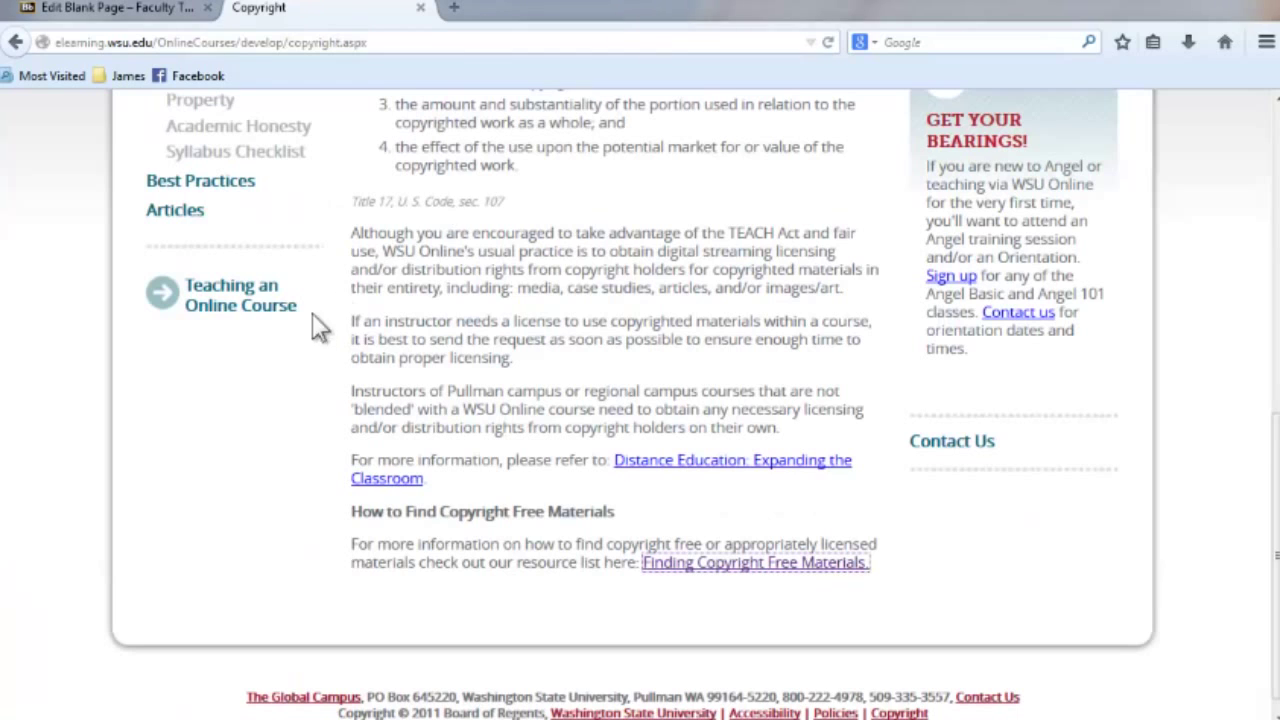
scroll(300, 330, up, 3)
scroll(296, 335, up, 1)
scroll(298, 338, up, 2)
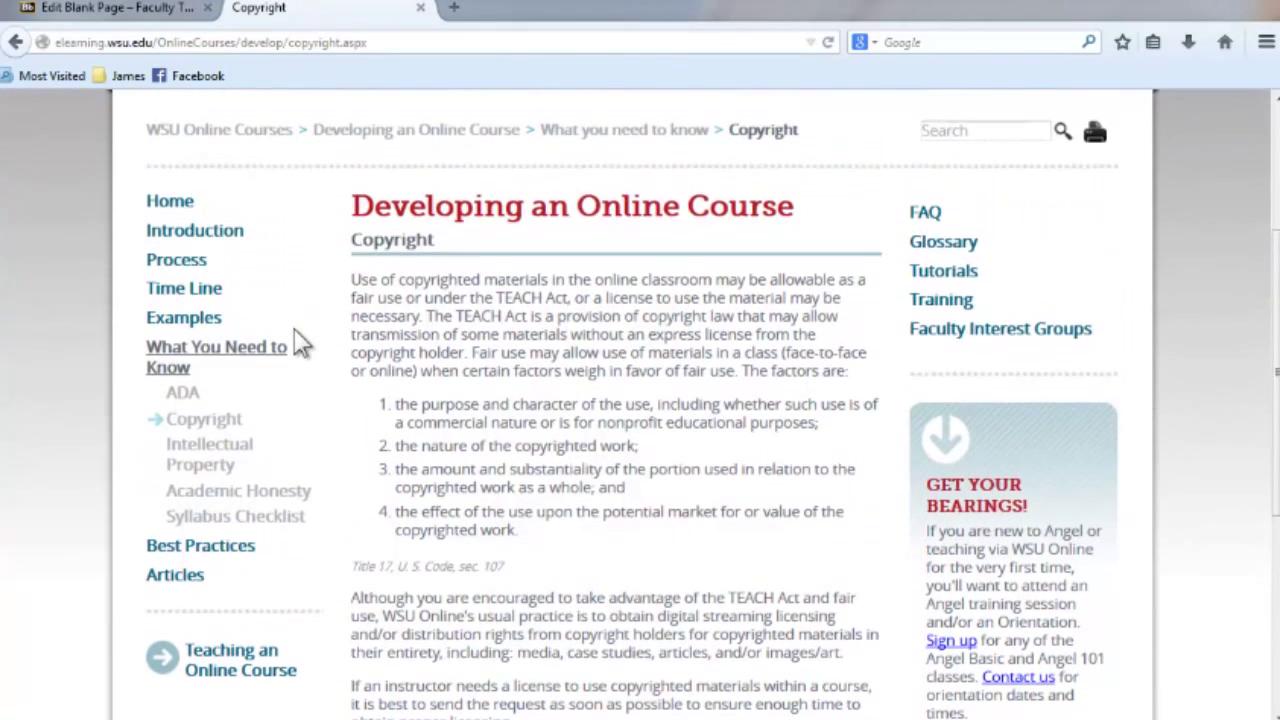
Open the ADA page under What You Need to Know and read through its guidance
click(181, 397)
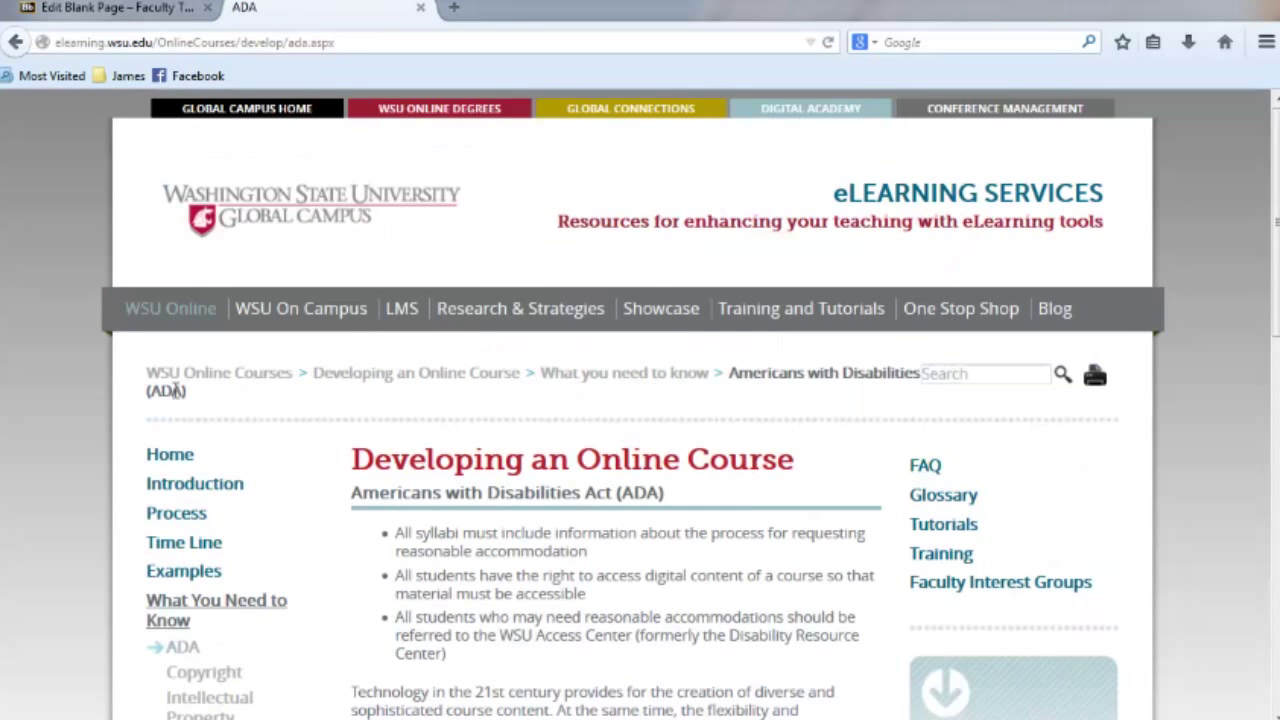
scroll(170, 391, down, 2)
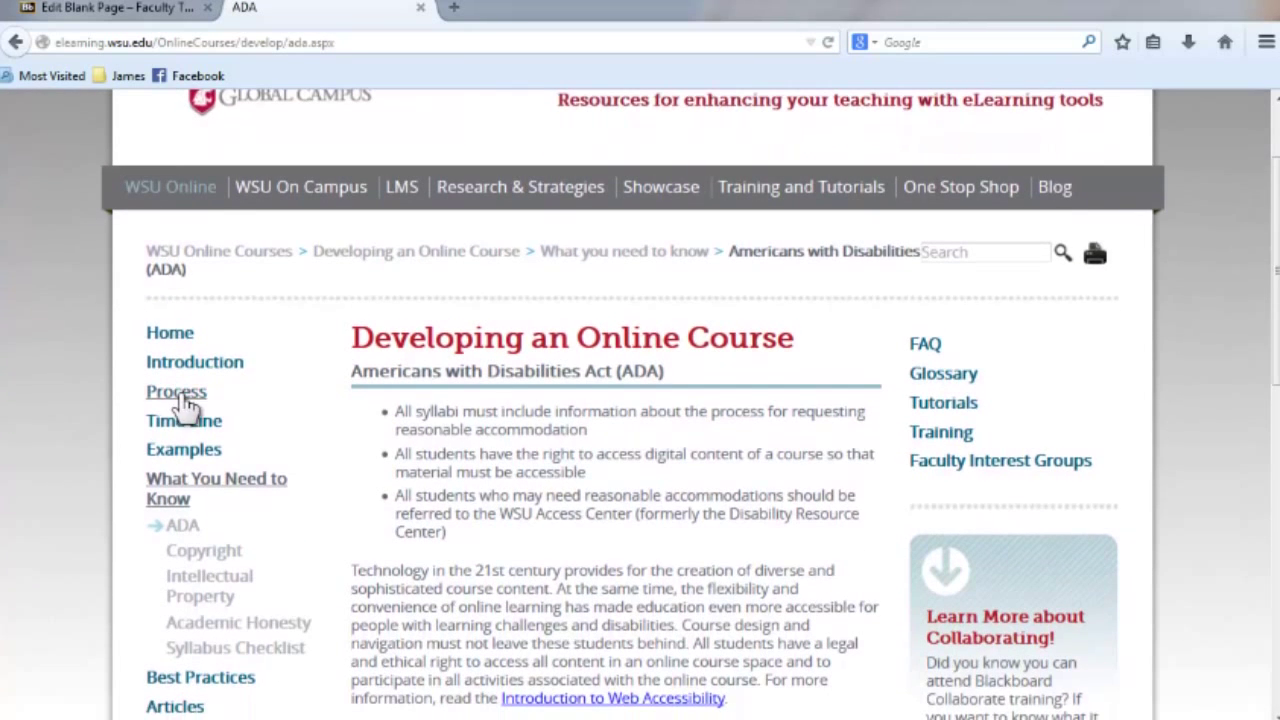
scroll(300, 650, down, 2)
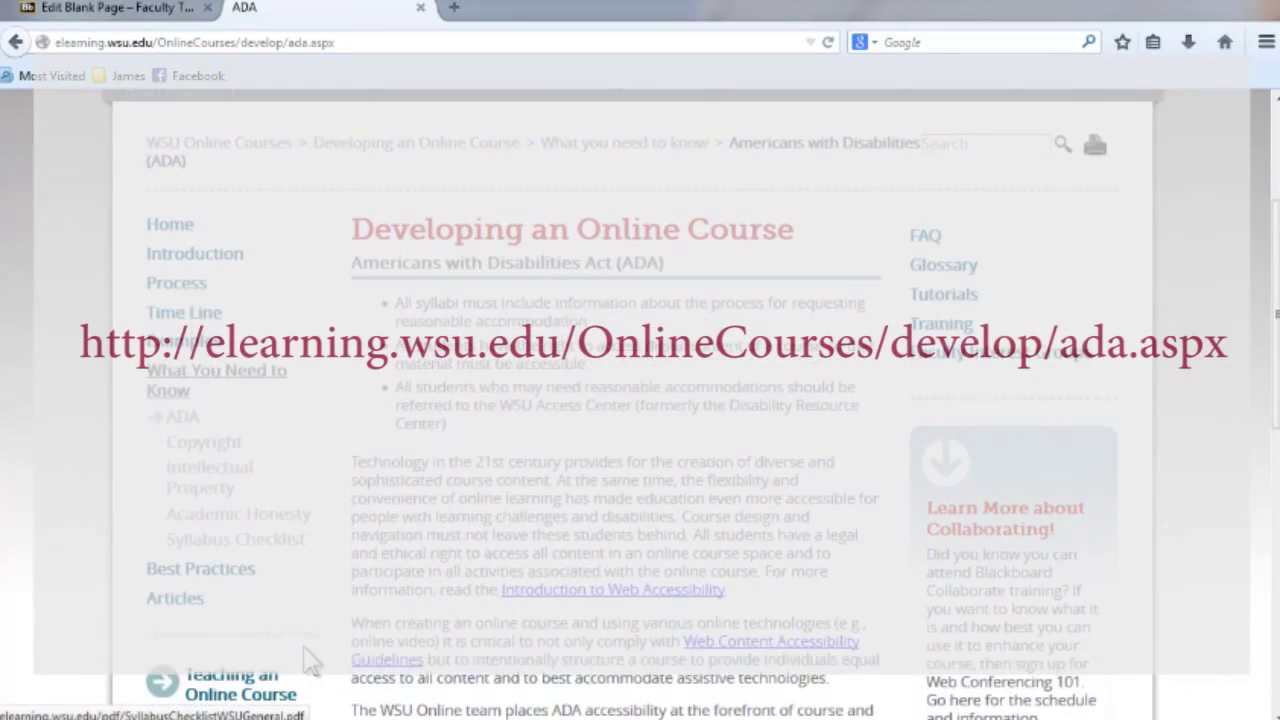
scroll(312, 660, down, 2)
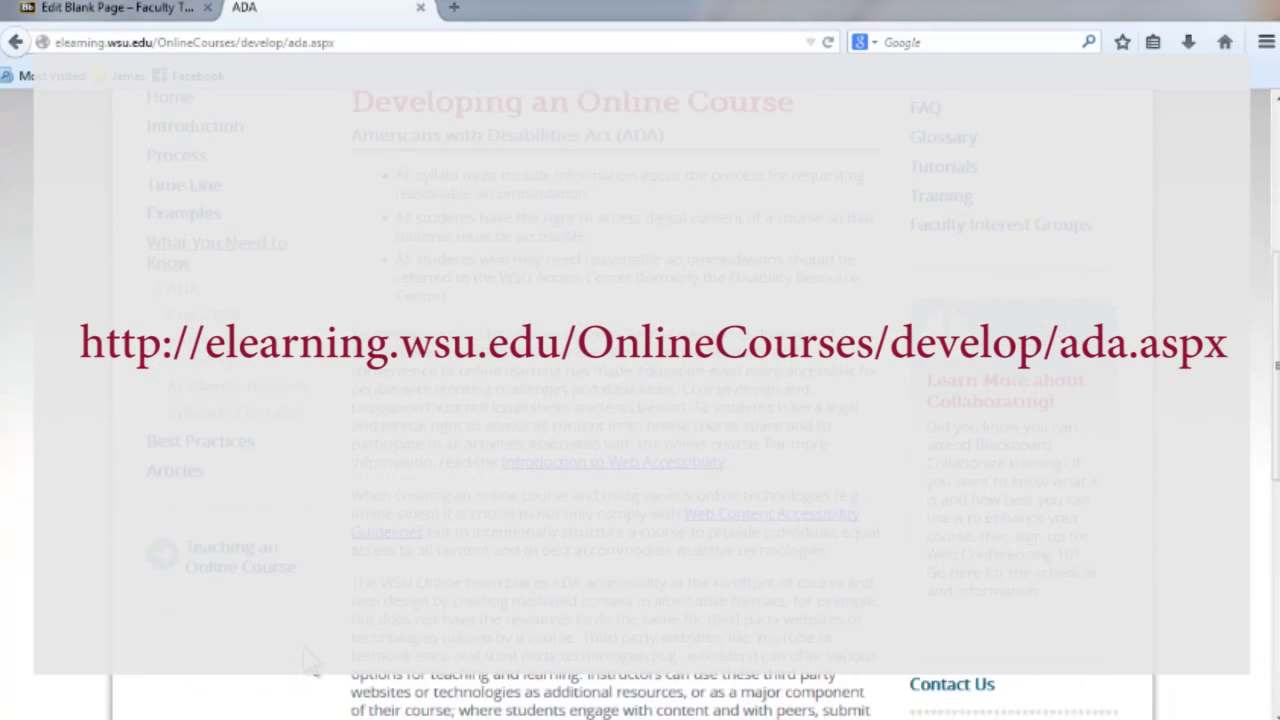
scroll(312, 660, down, 1)
scroll(312, 660, down, 1)
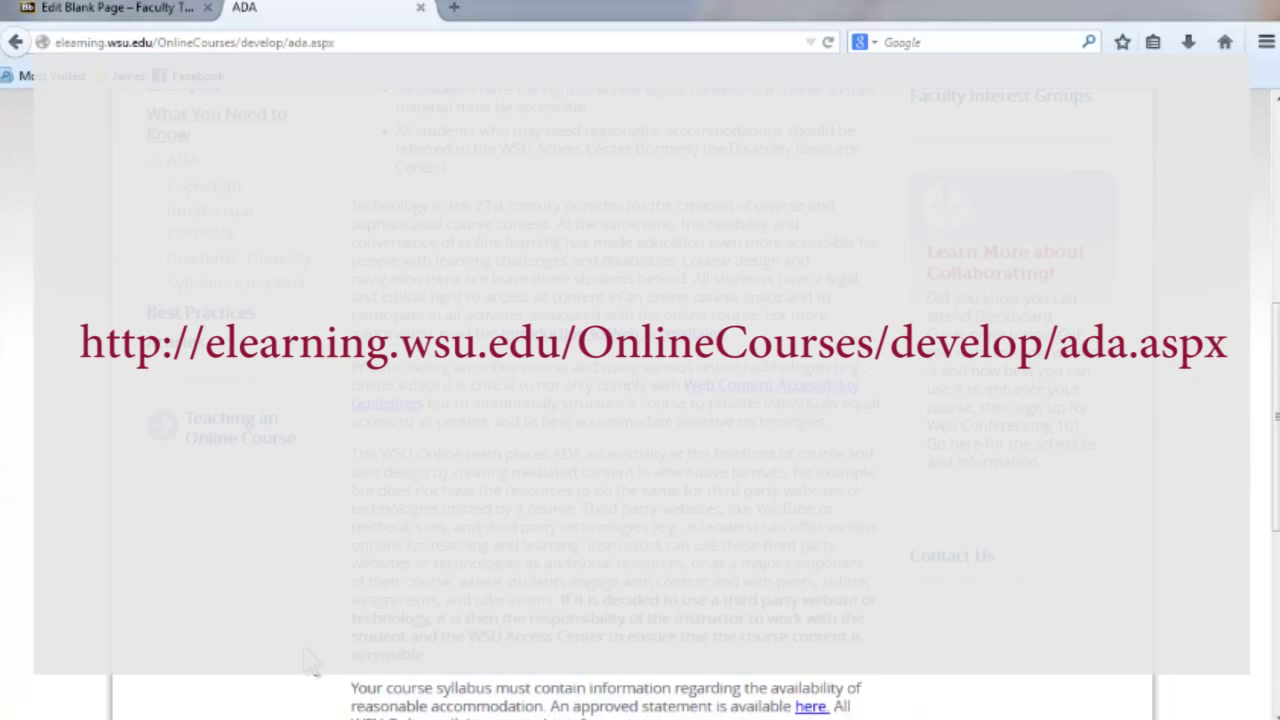
scroll(312, 660, down, 1)
scroll(312, 660, down, 1)
scroll(312, 660, down, 1)
scroll(312, 660, down, 1)
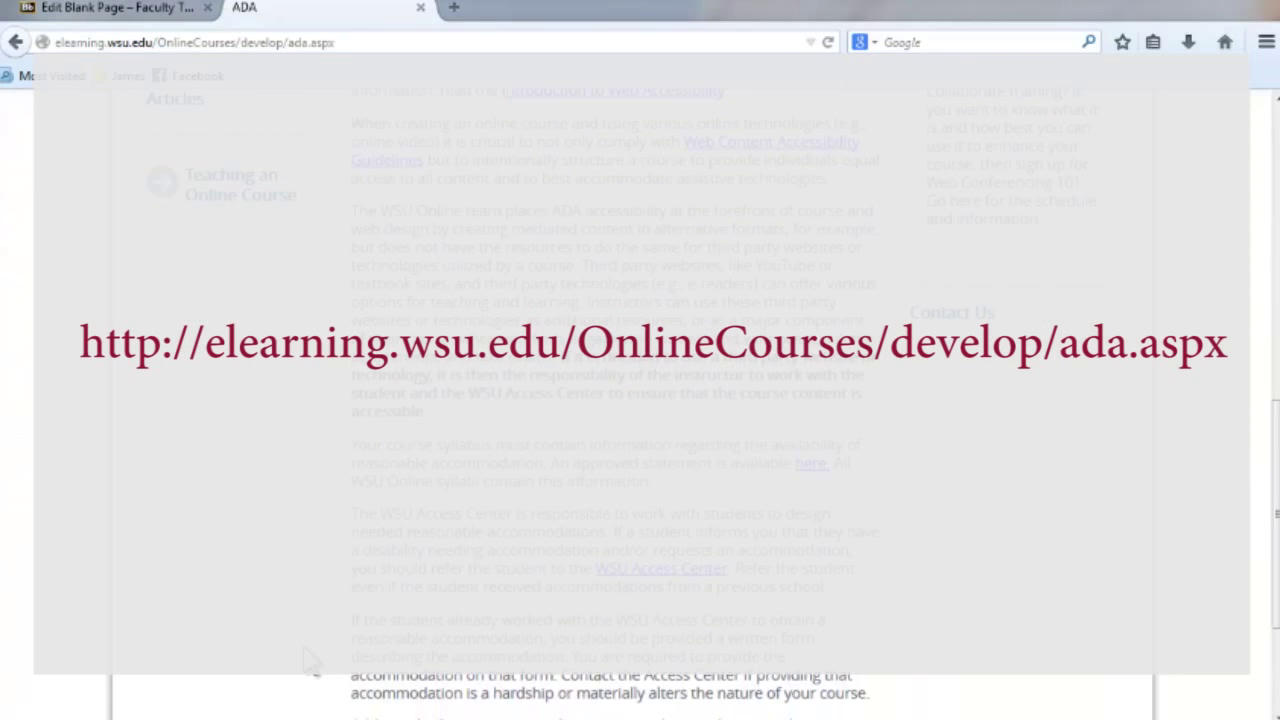
scroll(312, 660, down, 2)
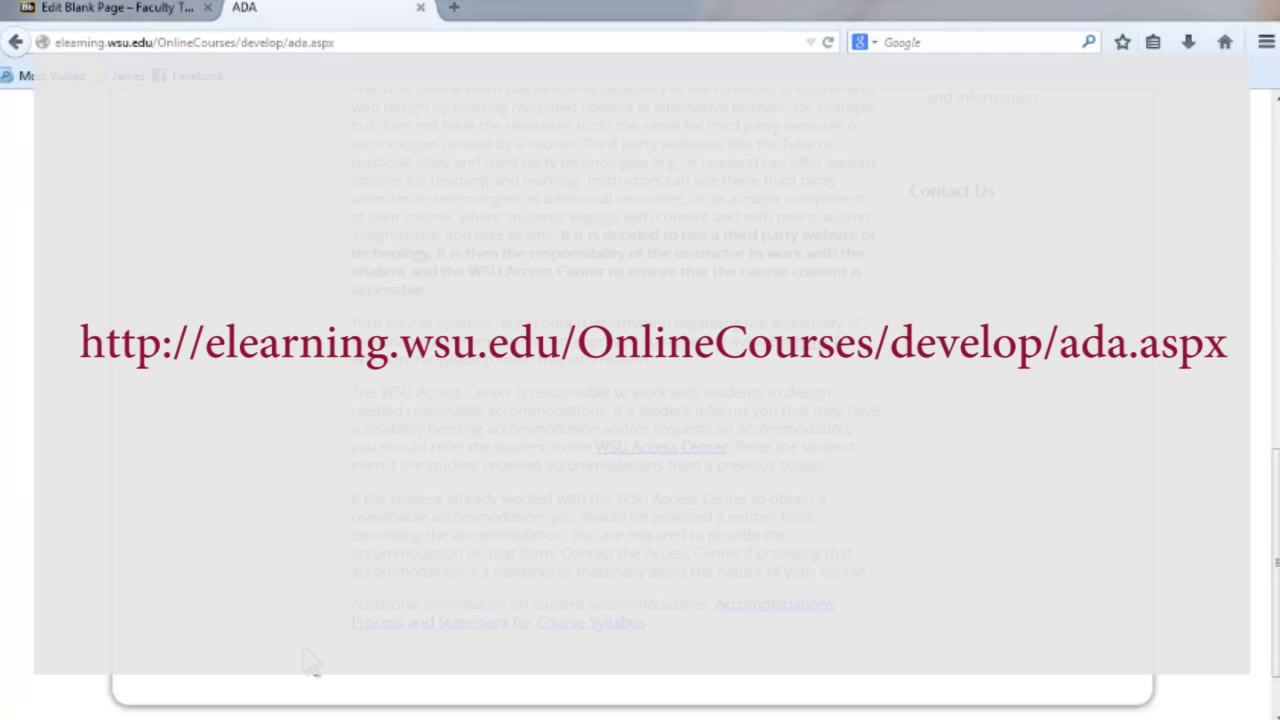
scroll(312, 660, up, 4)
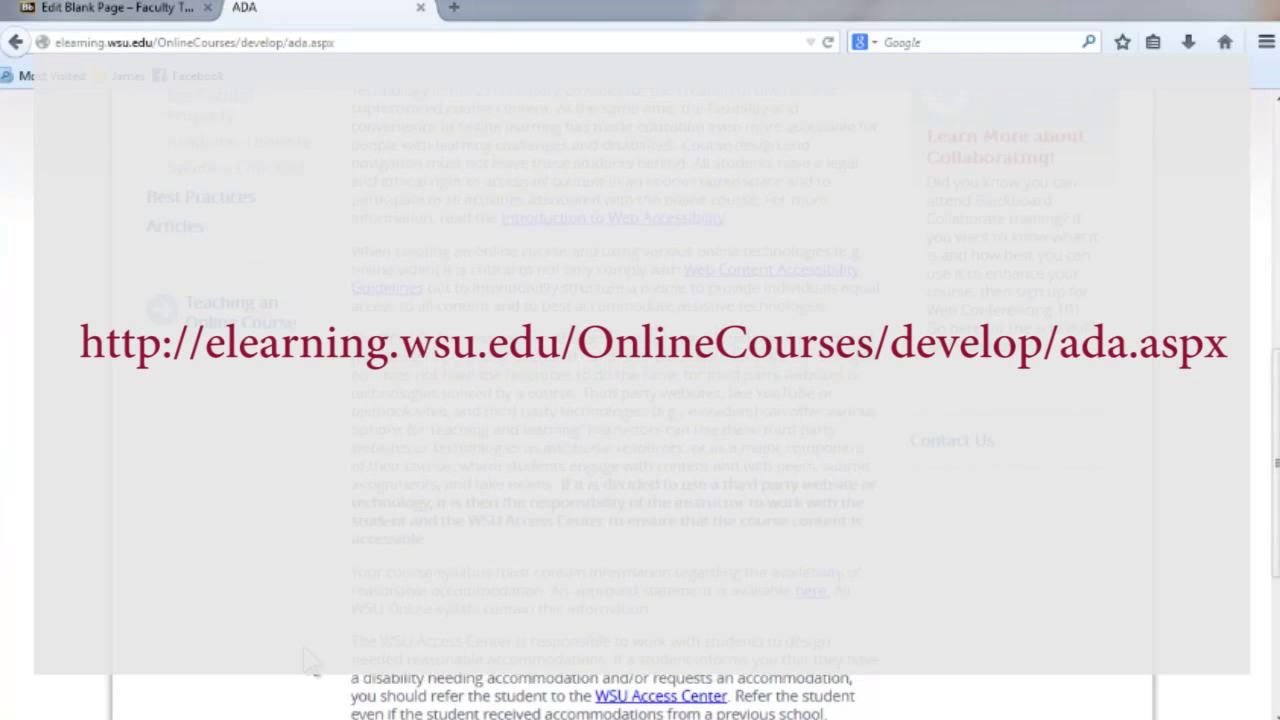
scroll(312, 660, up, 2)
scroll(312, 660, up, 3)
scroll(312, 660, up, 2)
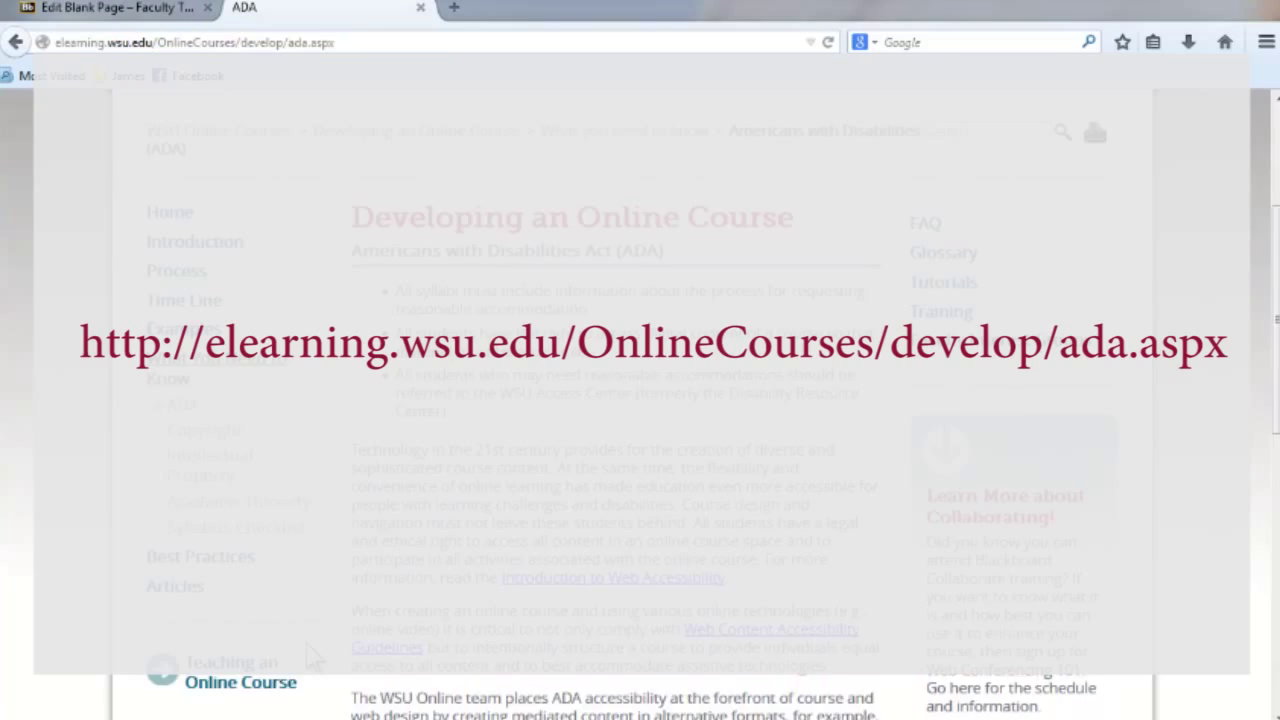
scroll(312, 660, up, 2)
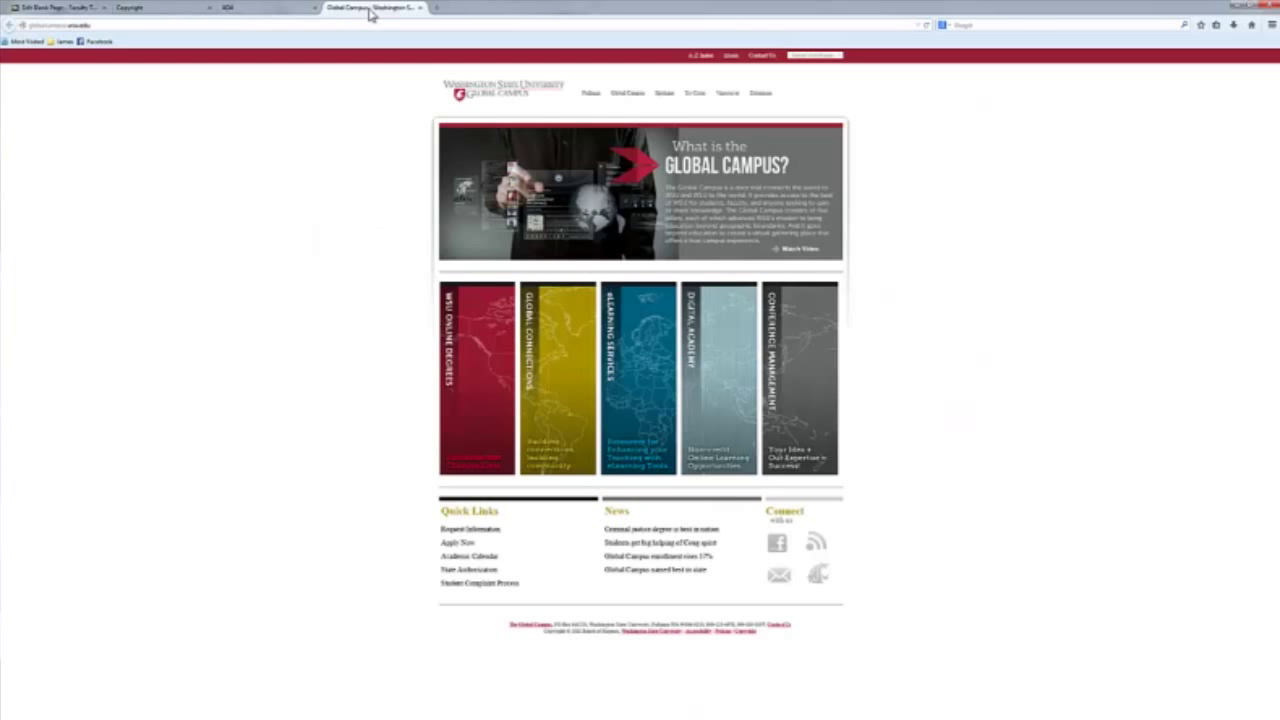